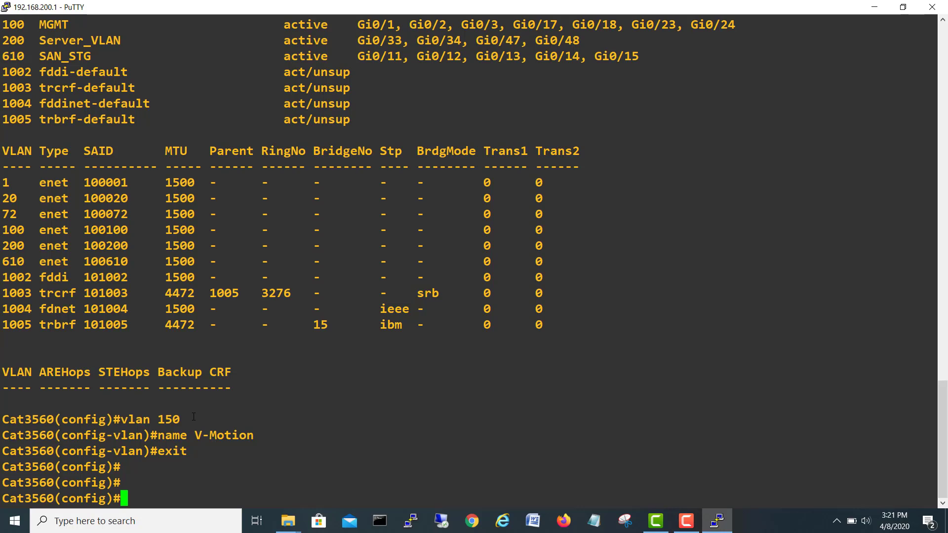
Step: Assign the interface range Gi0/5-6 to access VLAN 150
key(Return)
key(Return)
text(int r)
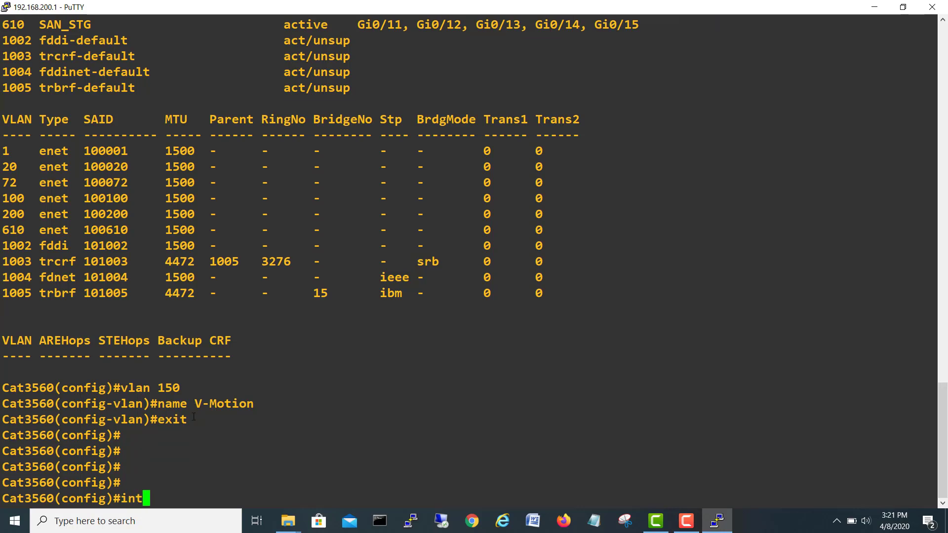
key(Tab)
text(Gi0/5-6)
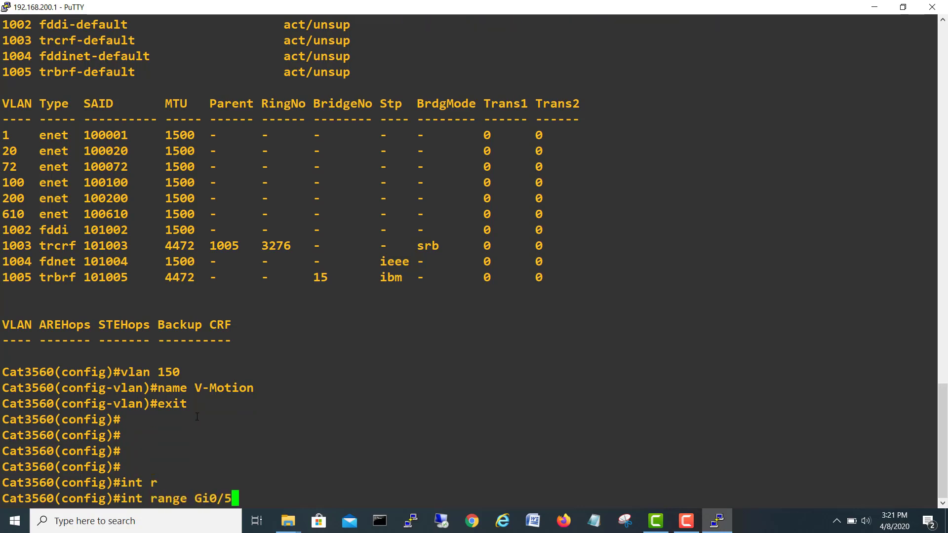
key(Return)
text(sw)
key(Tab)
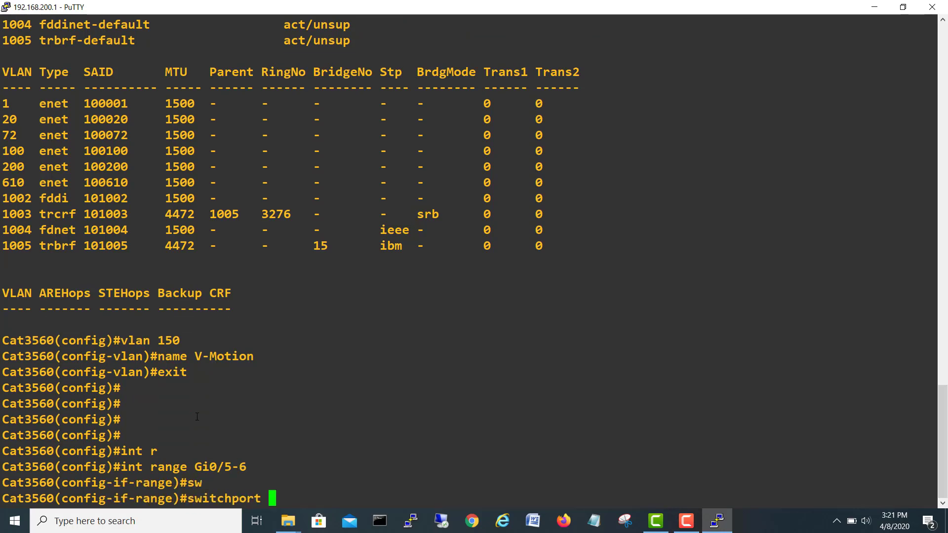
text(acc)
key(Tab)
text(vl)
key(Tab)
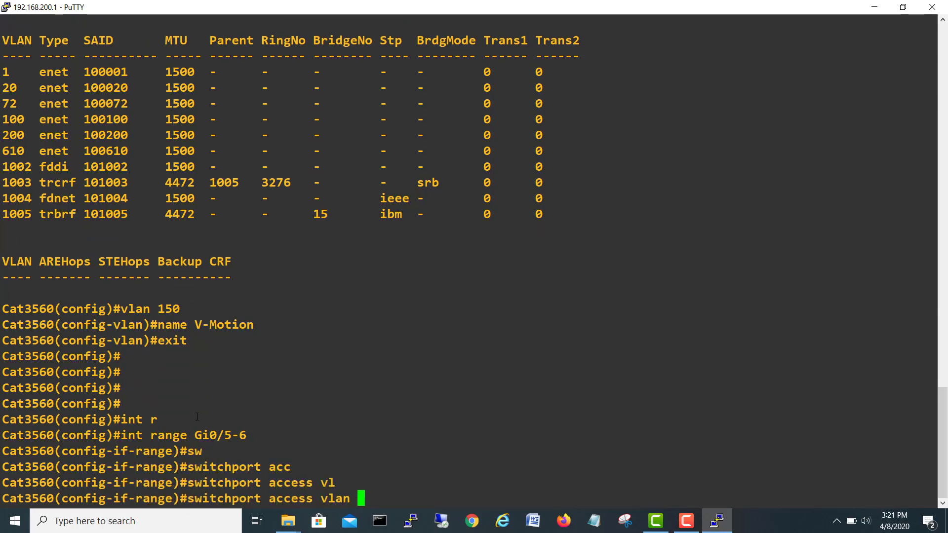
text(150)
key(Return)
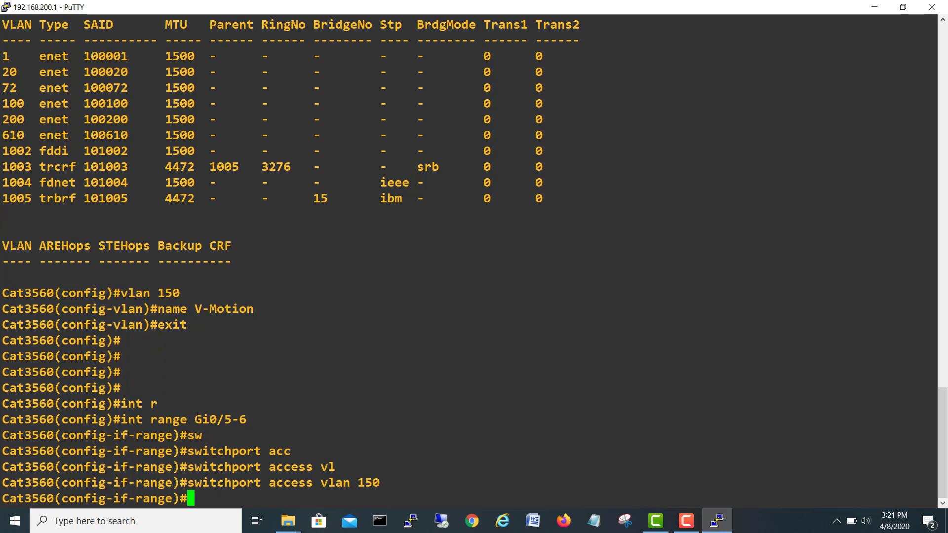
Step: Exit configuration mode and save the switch's running configuration with the wr command
text(exit)
key(Return)
text(exit)
key(Return)
text(wr)
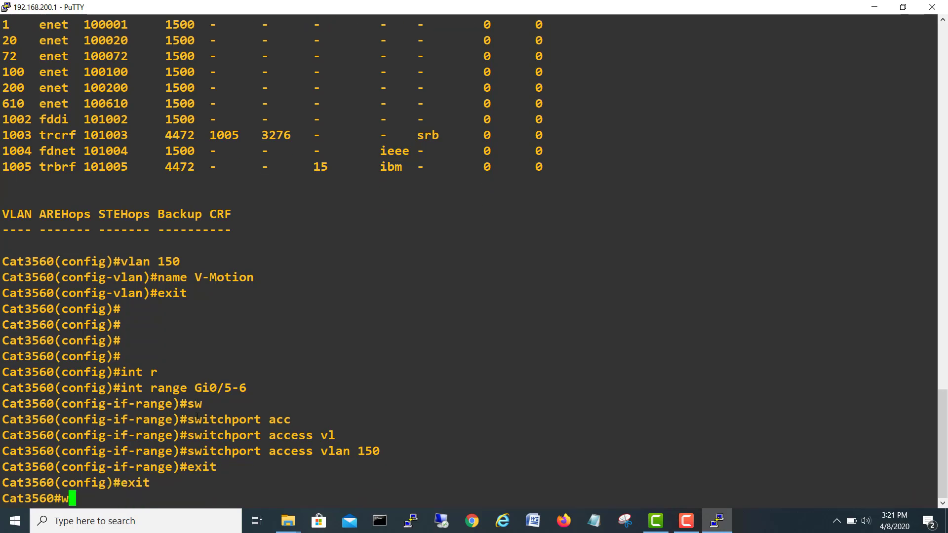
key(Return)
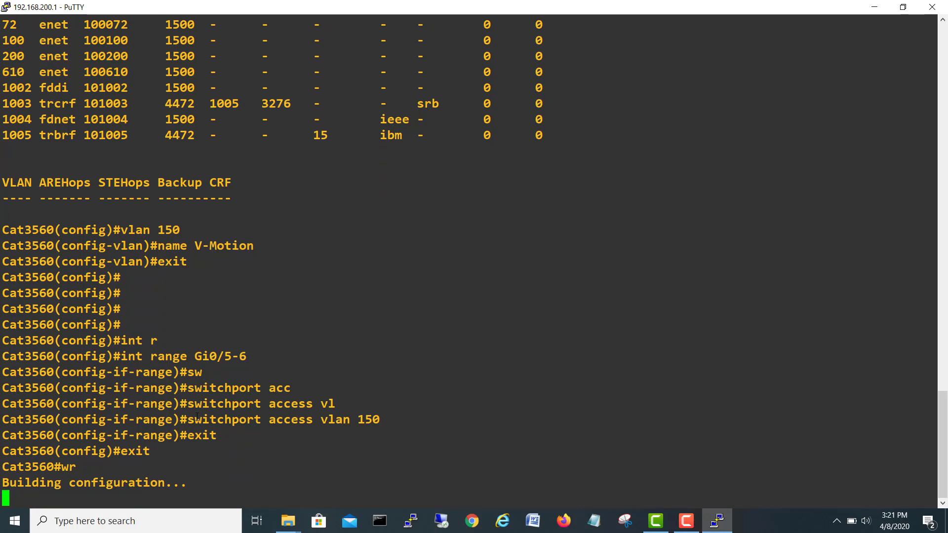
key(Return)
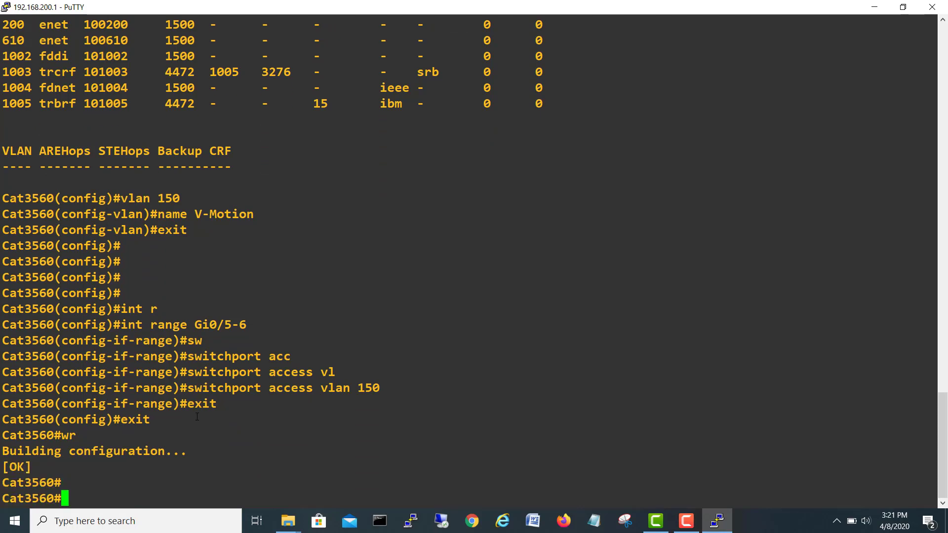
Step: Show the switch's interface status and check the VLAN assignment of ports Gi0/5 and Gi0/6
text(show int status)
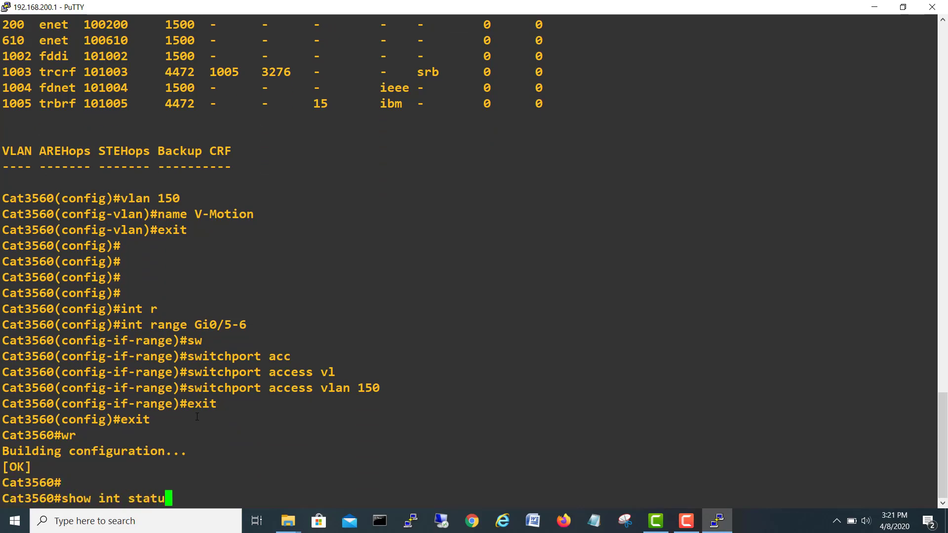
key(Return)
key(Return)
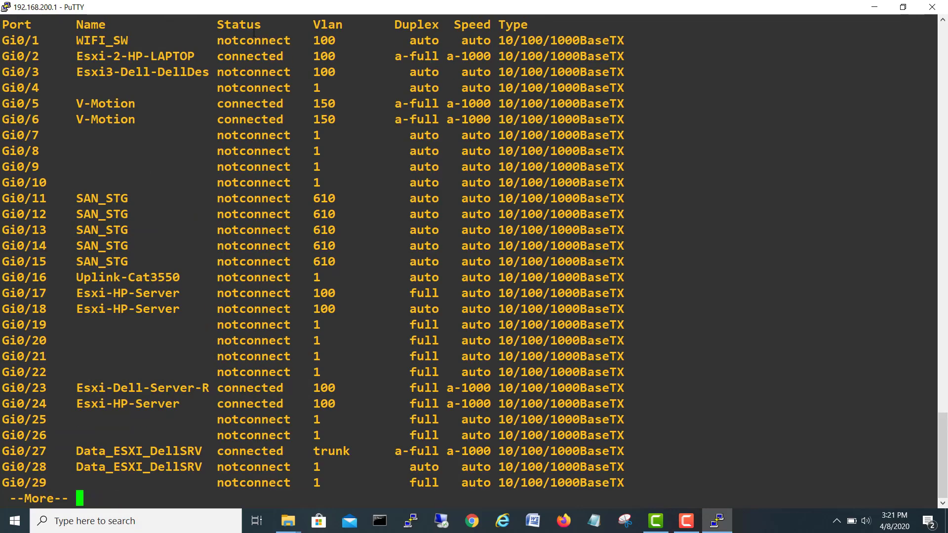
drag(4, 103, 626, 119)
click(312, 152)
click(686, 521)
click(899, 471)
key(Return)
key(Return)
key(Return)
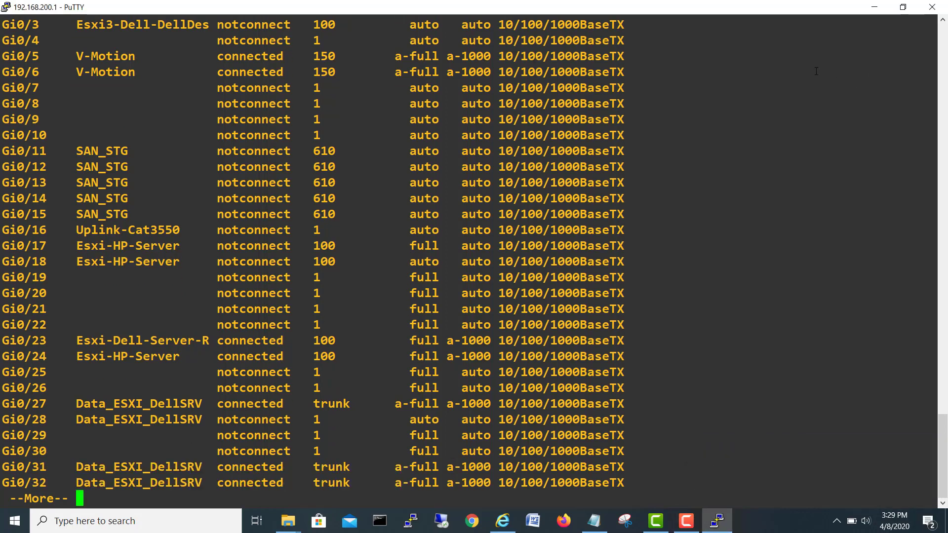
Step: Switch to the vSphere Web Client and view the physical network adapters of host 192.168.200.104
click(875, 11)
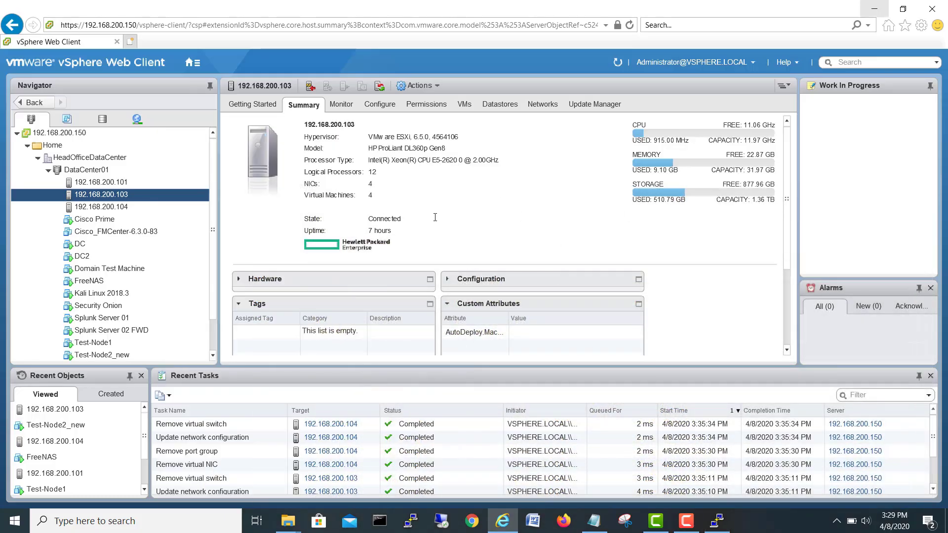
click(136, 210)
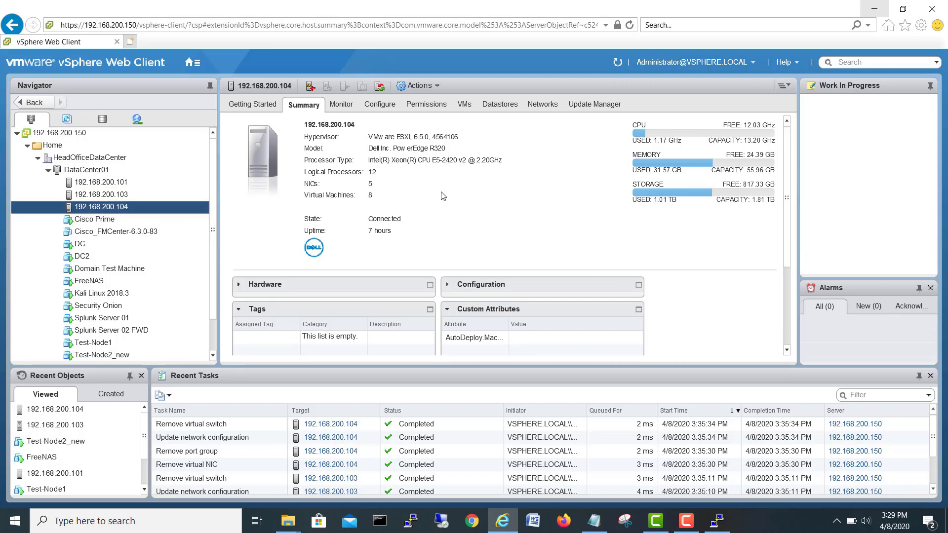
click(389, 106)
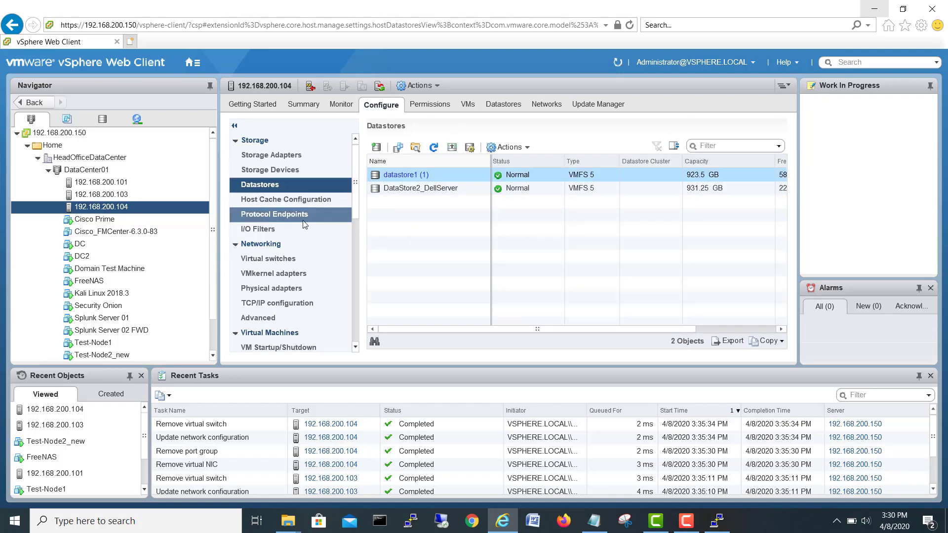
click(286, 289)
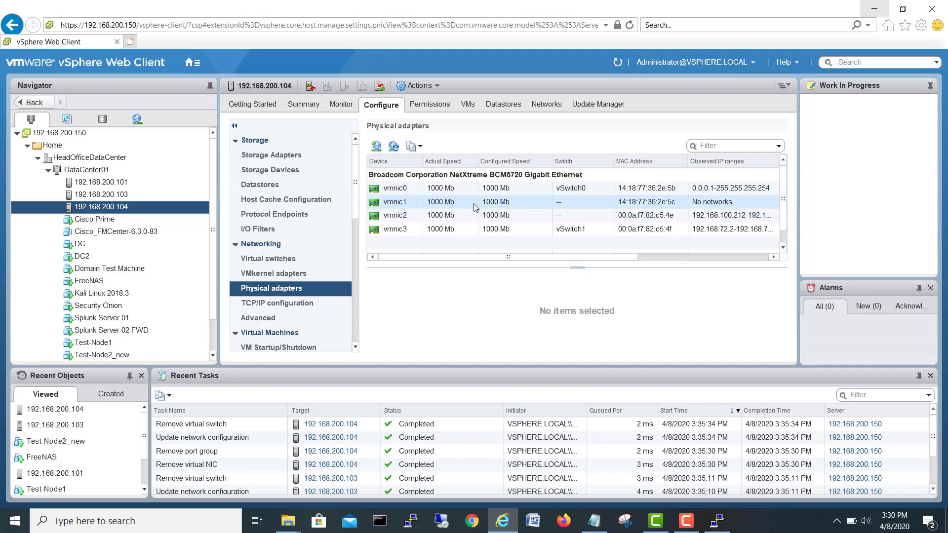
scroll(475, 207, down, 1)
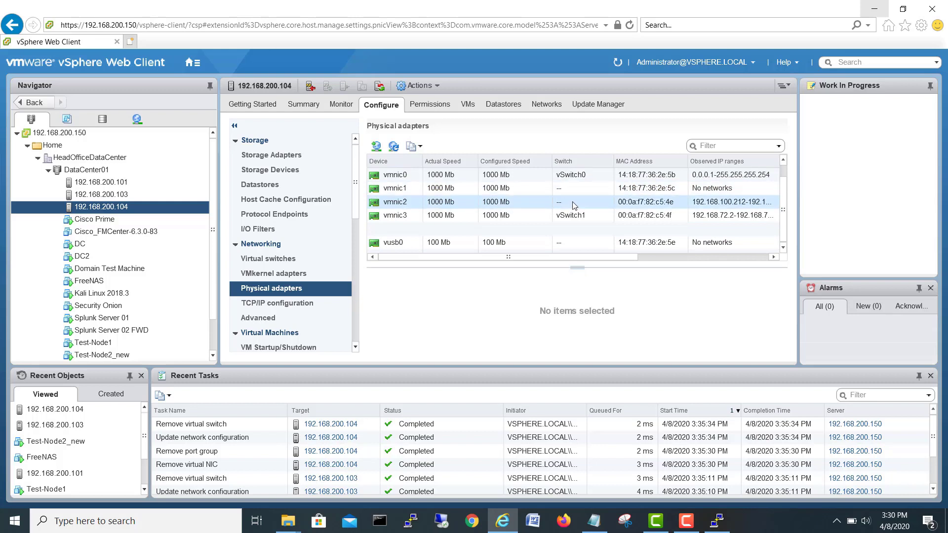
Step: Enlarge the details area for vmnic1 and check which switch device and port it connects to
click(439, 192)
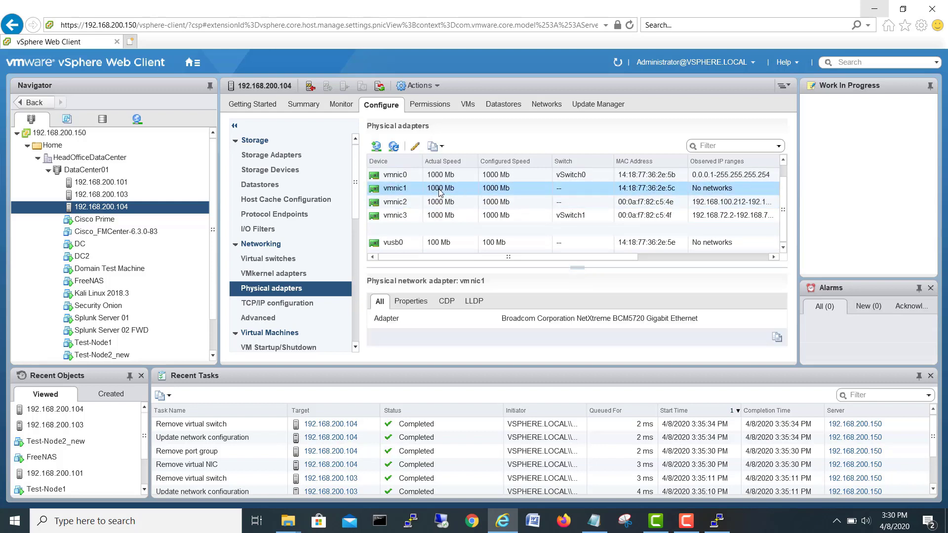
drag(494, 367, 524, 439)
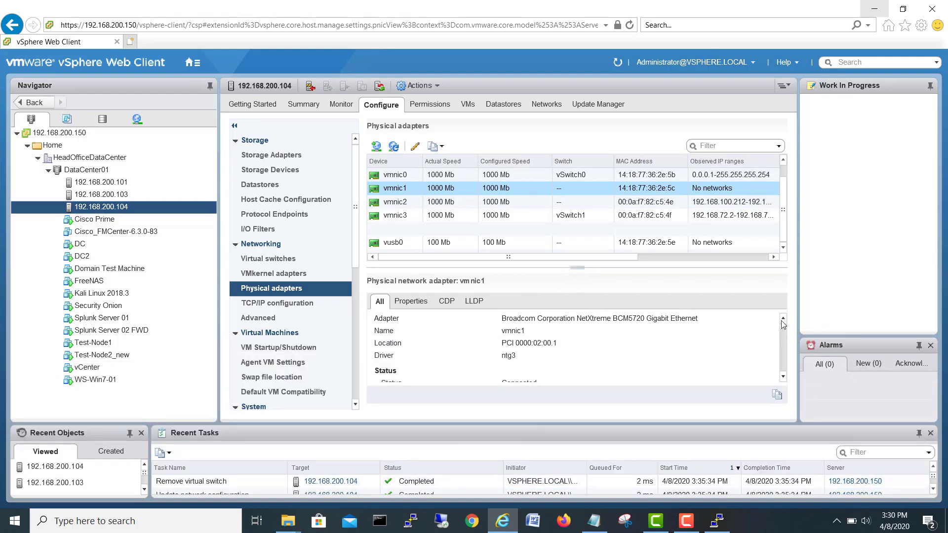
scroll(783, 376, down, 4)
scroll(786, 384, down, 4)
scroll(786, 384, down, 5)
scroll(786, 384, down, 1)
scroll(786, 385, down, 1)
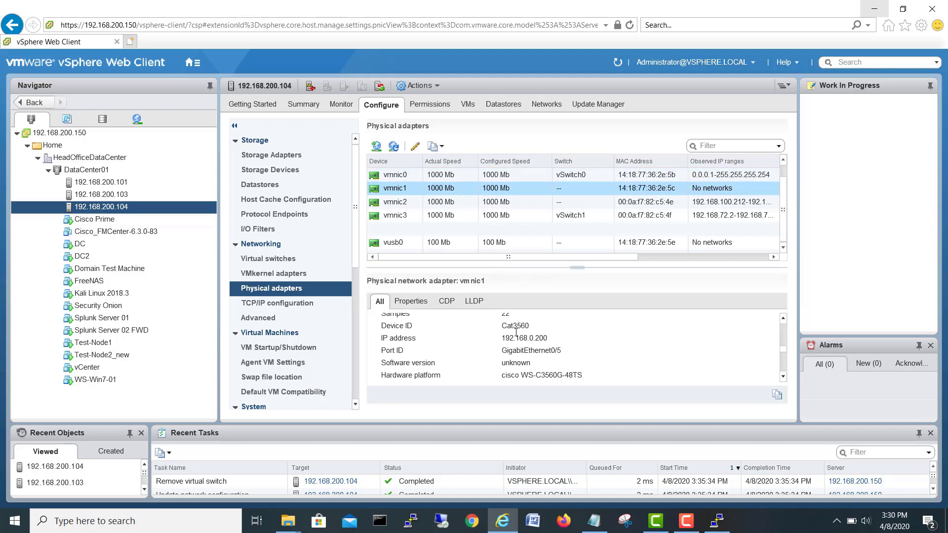
drag(503, 326, 501, 350)
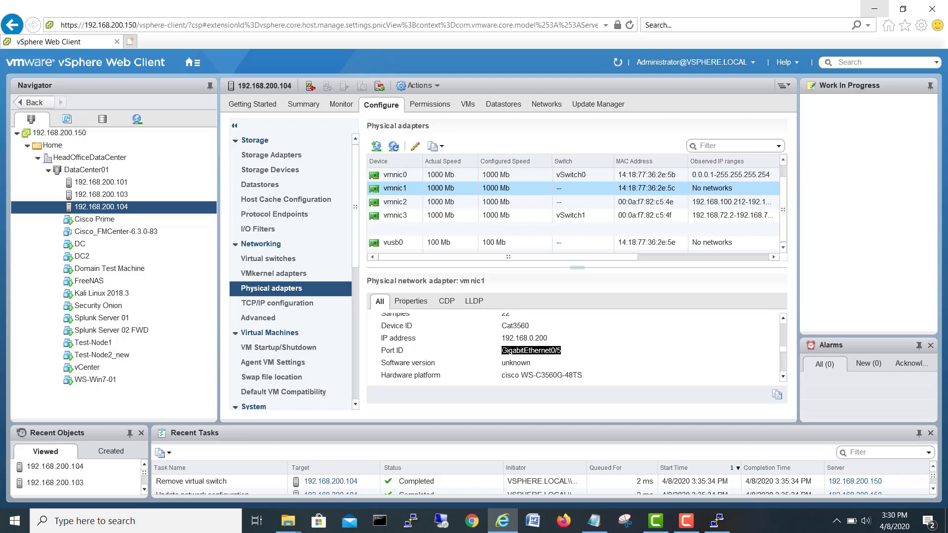
click(566, 352)
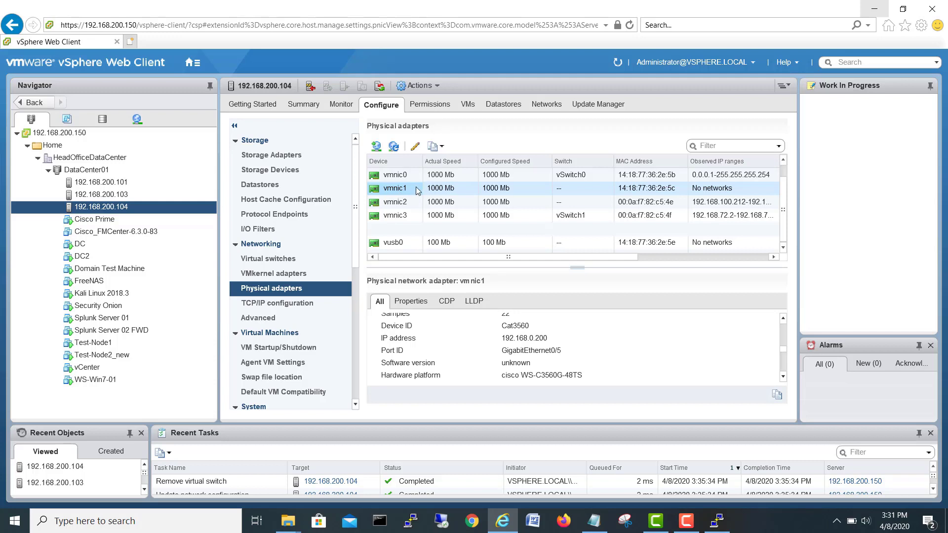
Step: Start adding a VMkernel Network Adapter to host 192.168.200.104 with a new standard switch as its target
click(285, 261)
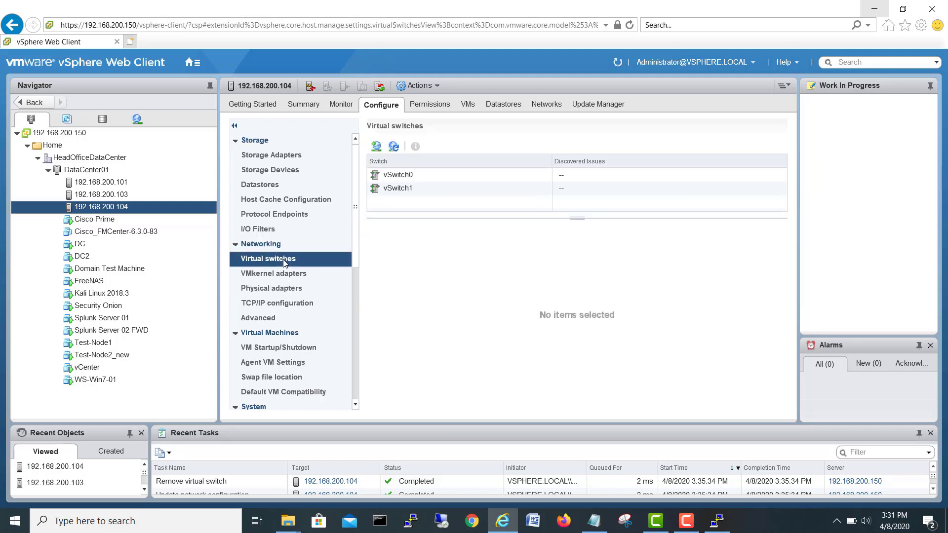
click(377, 147)
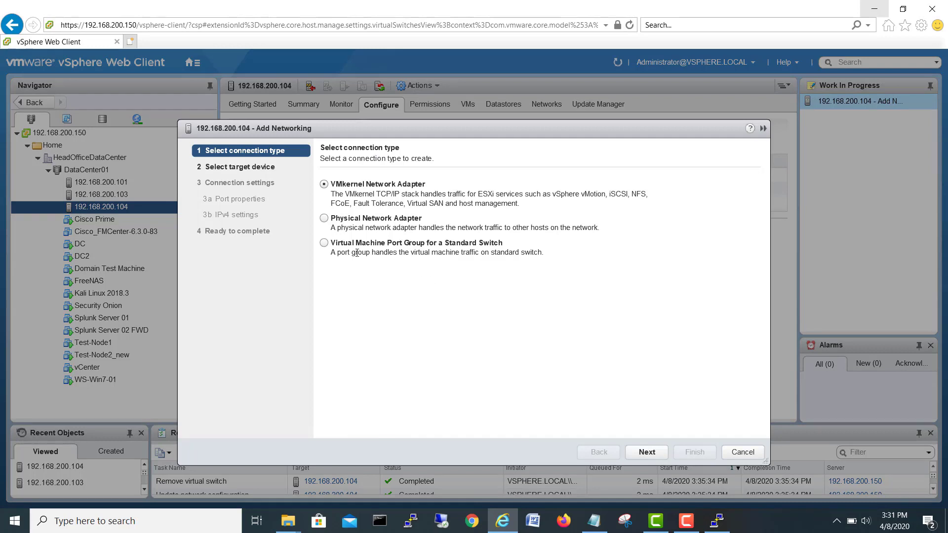
click(325, 244)
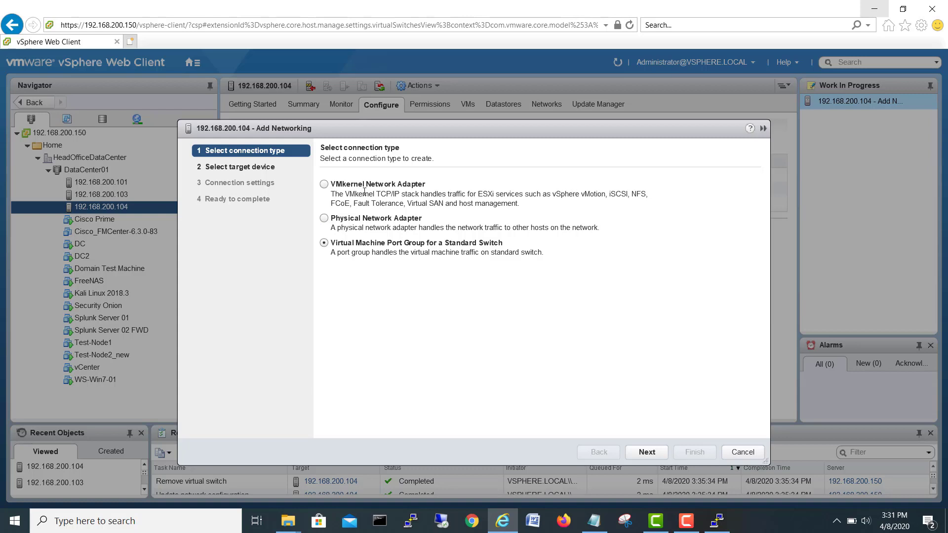
click(325, 187)
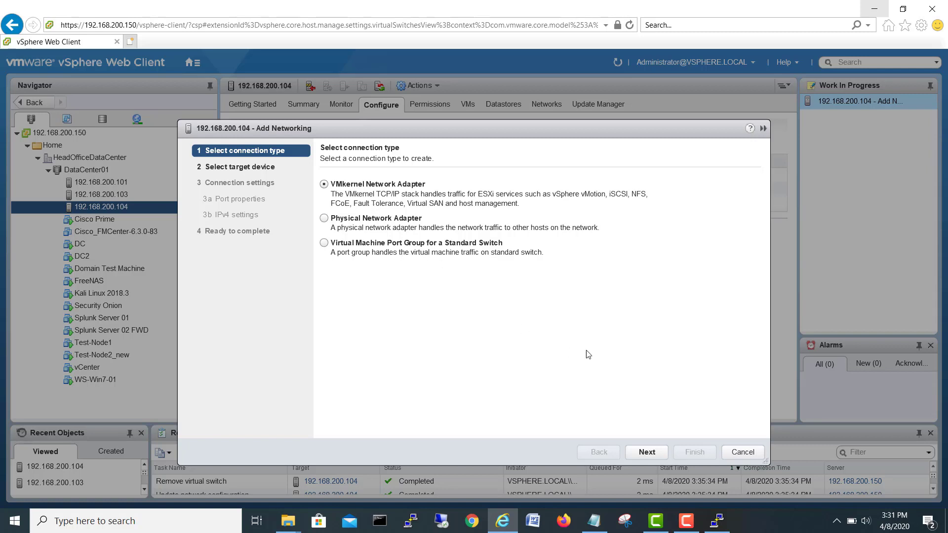
click(647, 452)
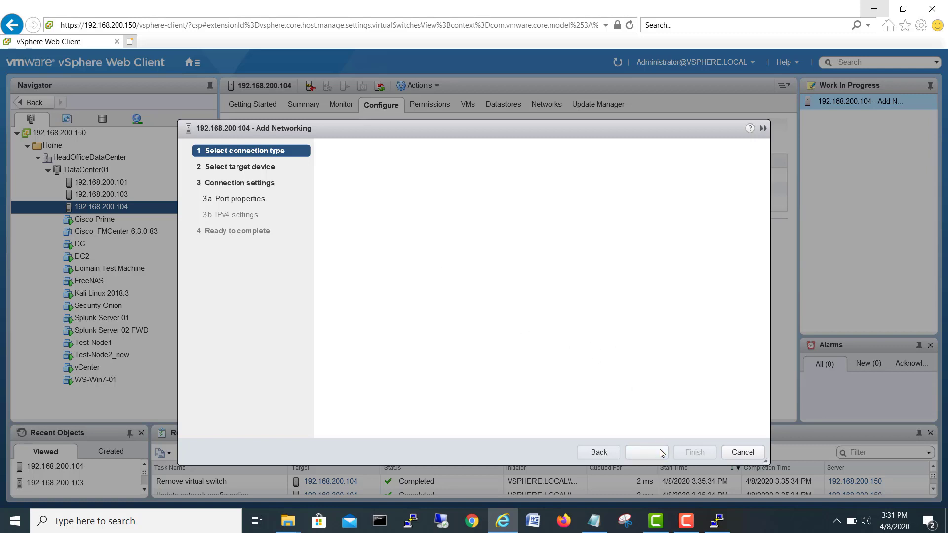
click(366, 225)
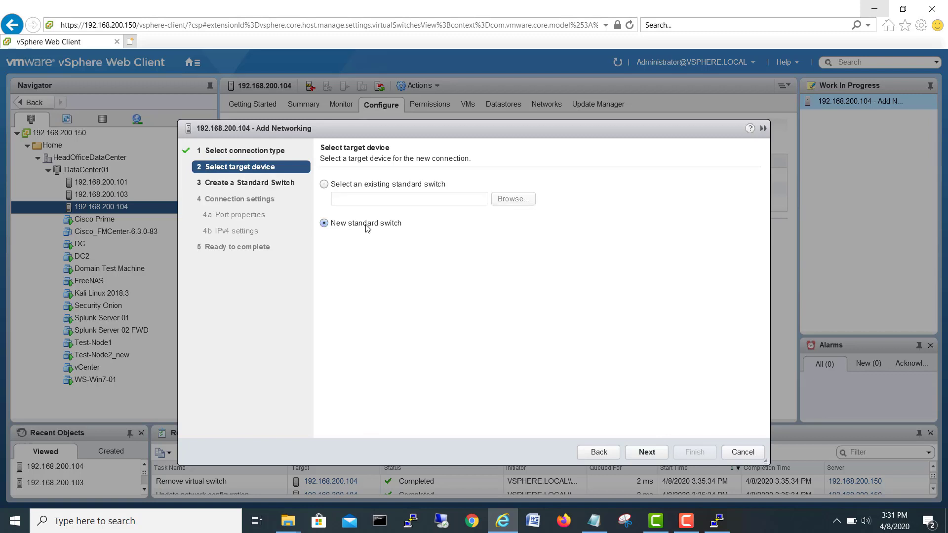
click(647, 453)
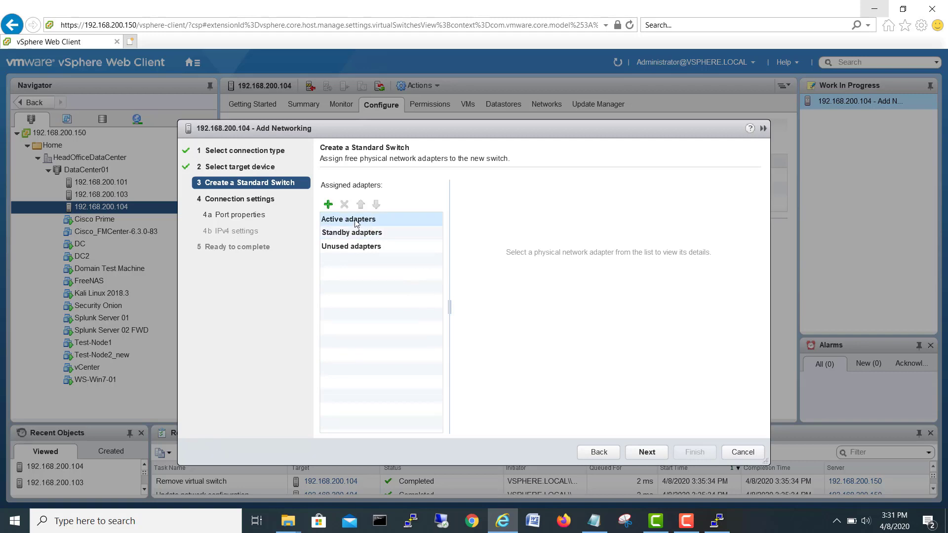
Step: Add vmnic1 to the new switch's active adapters after checking its port ID, and continue to the port properties
click(329, 206)
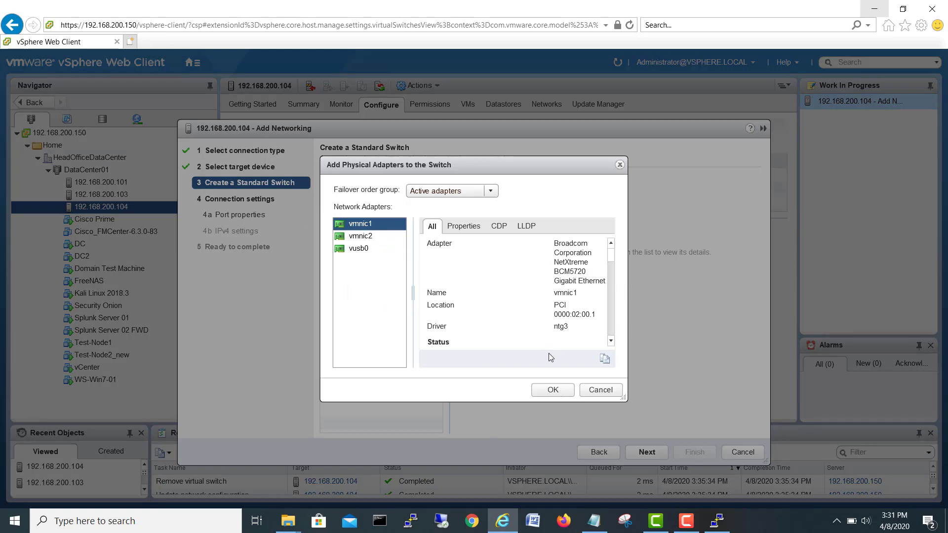
drag(624, 399, 772, 426)
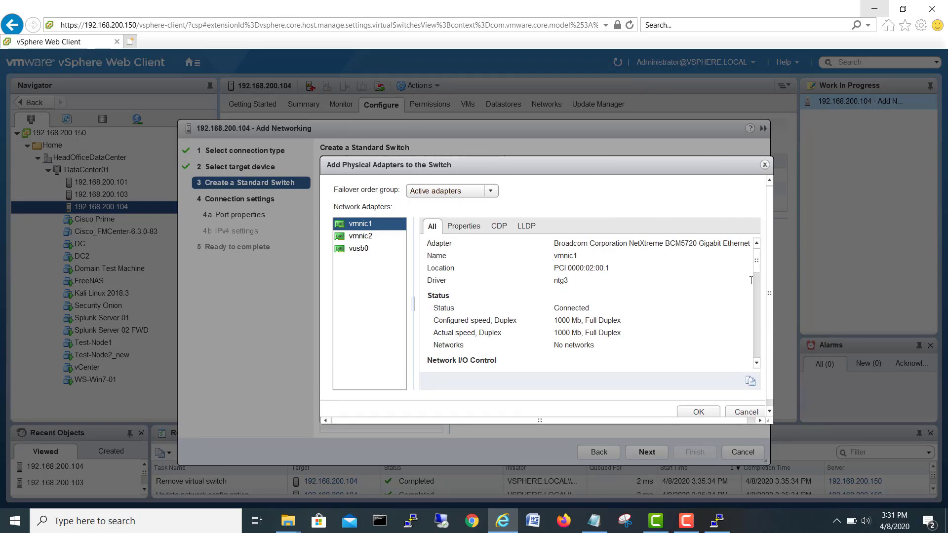
drag(757, 258, 759, 309)
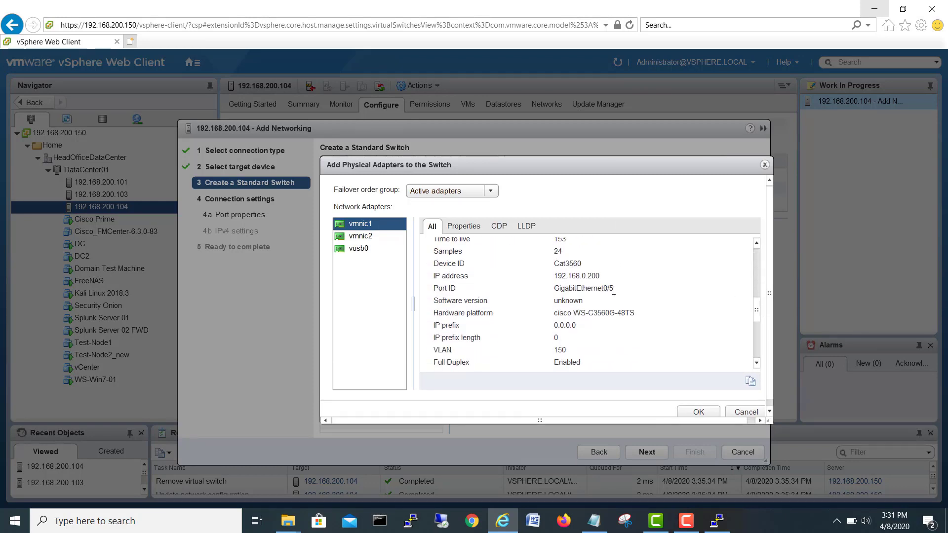
drag(614, 289, 556, 262)
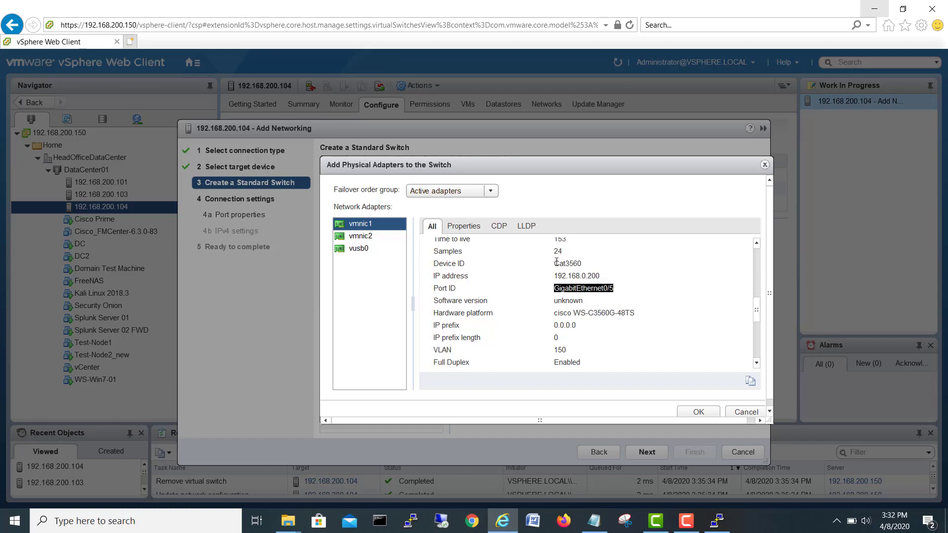
click(698, 413)
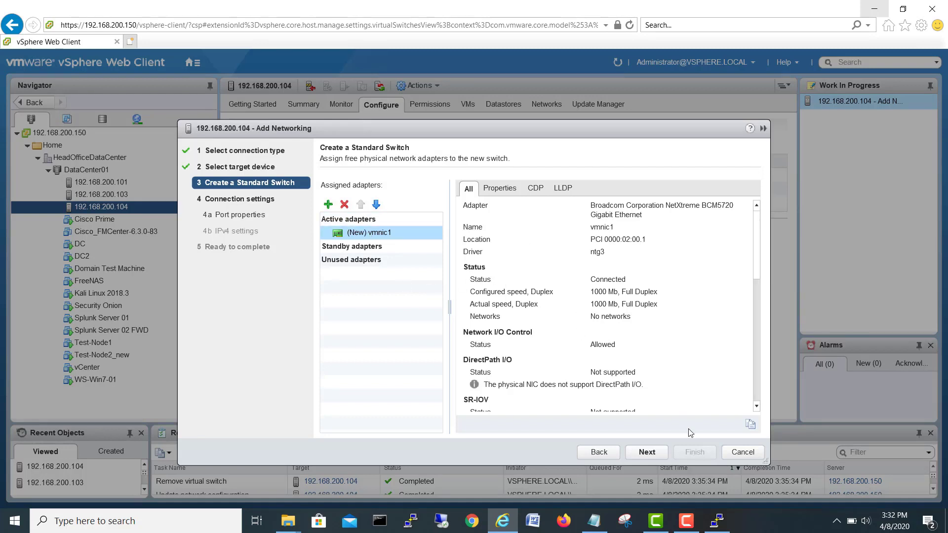
click(646, 452)
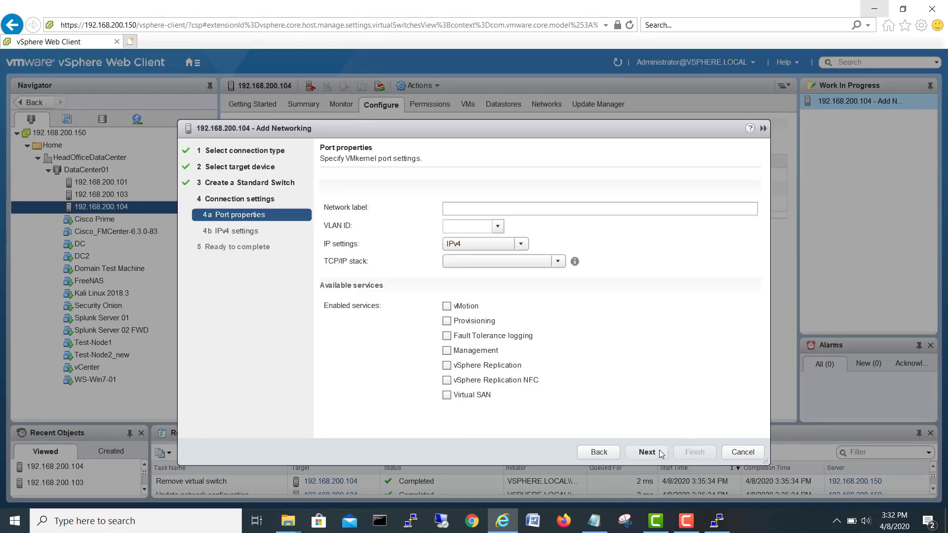
Step: Enable the vMotion service on the VMkernel port and set its network label to VMotion
click(446, 307)
drag(475, 208, 412, 208)
text(V)
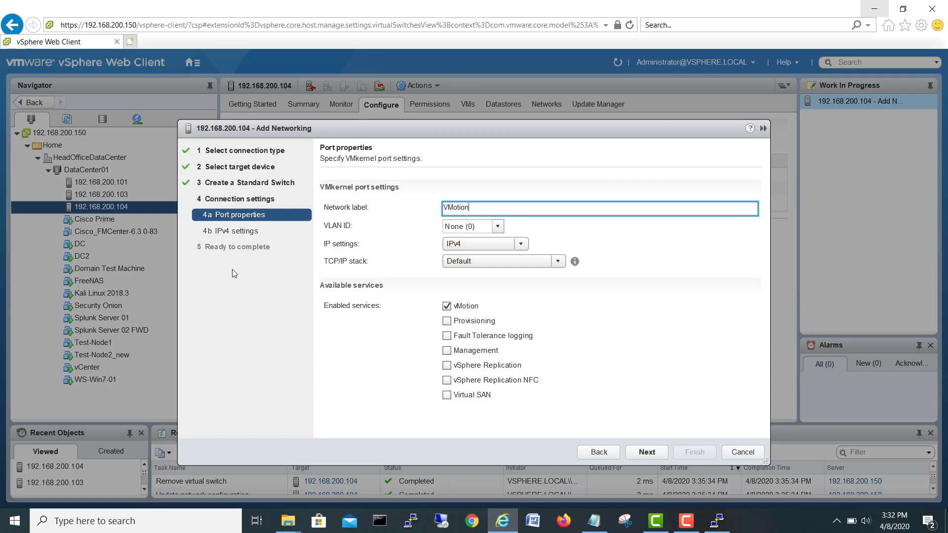
Step: Give the VMkernel port the static IPv4 address 192.168.81.1 with subnet mask 255.255.255.0
click(647, 452)
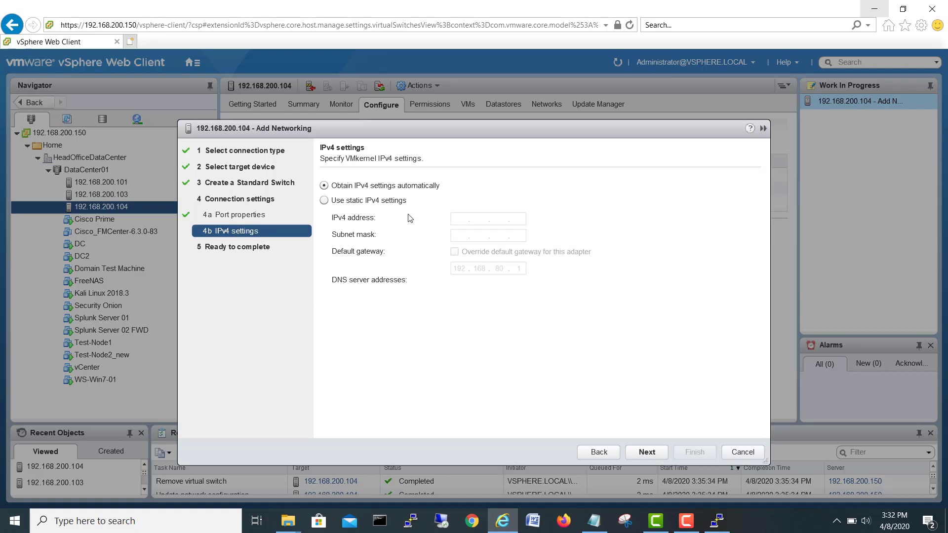
click(325, 200)
click(463, 217)
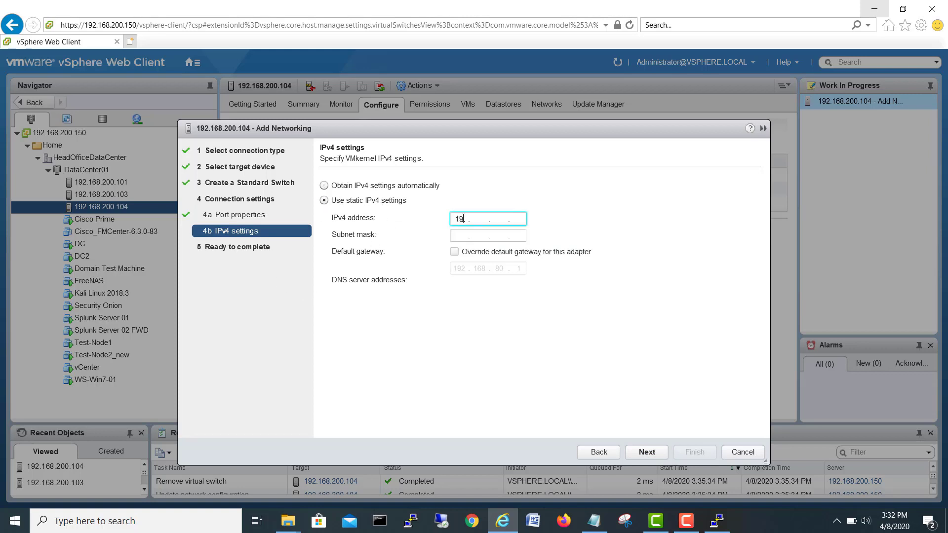
text(192 . 168)
click(466, 236)
text(255 . 255 . 255 . 0)
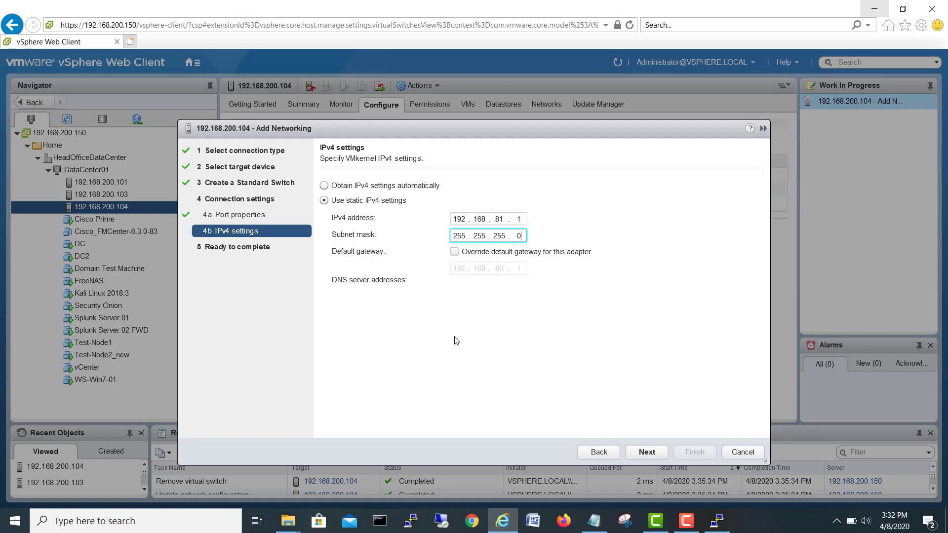
Step: Finish adding the VMkernel adapter on host 192.168.200.104 and display the diagram of vSwitch2
click(660, 452)
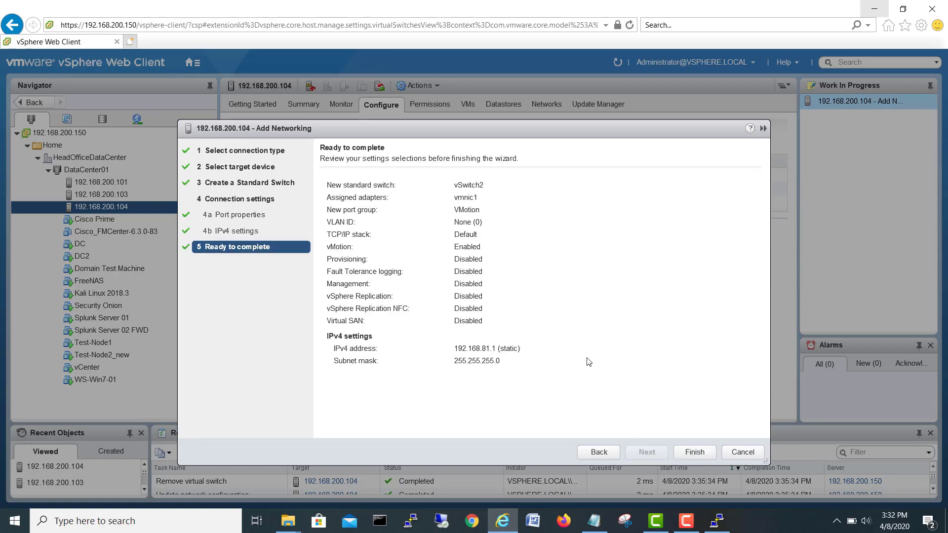
click(690, 453)
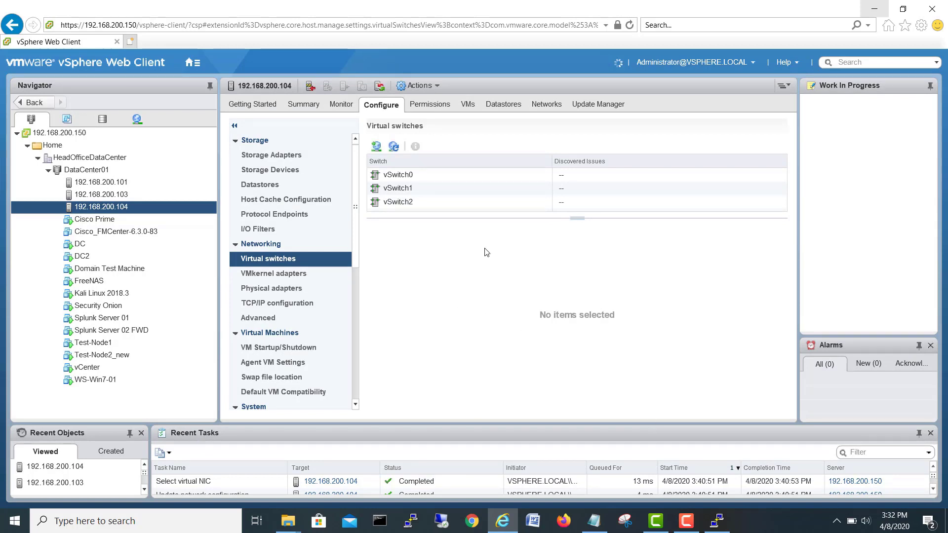
click(412, 204)
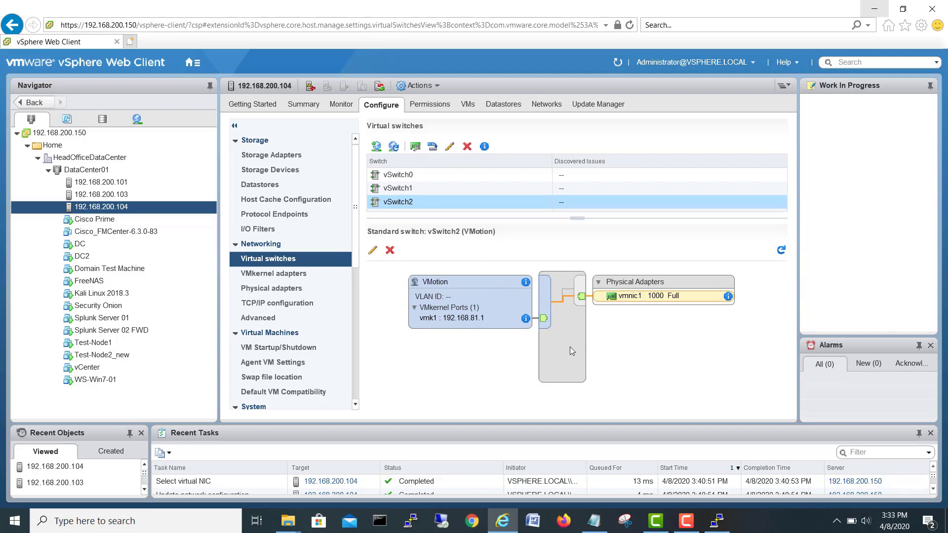
Step: Check which switch port the physical adapter vmnic2 on host 192.168.200.103 connects to
click(135, 197)
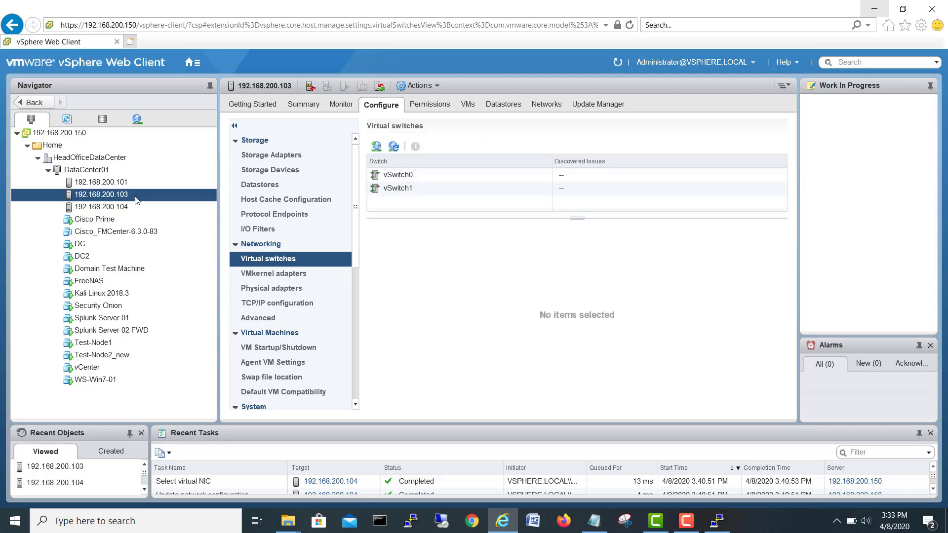
click(279, 291)
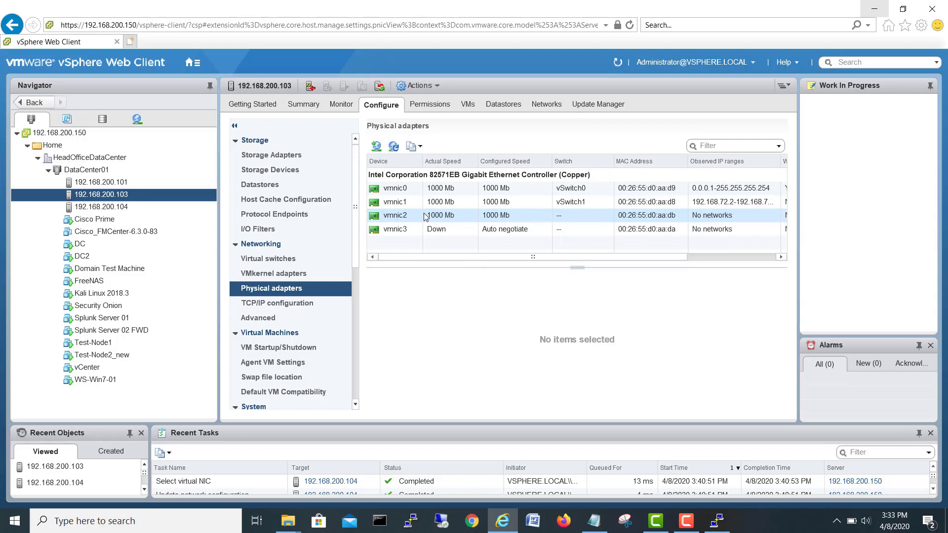
click(406, 217)
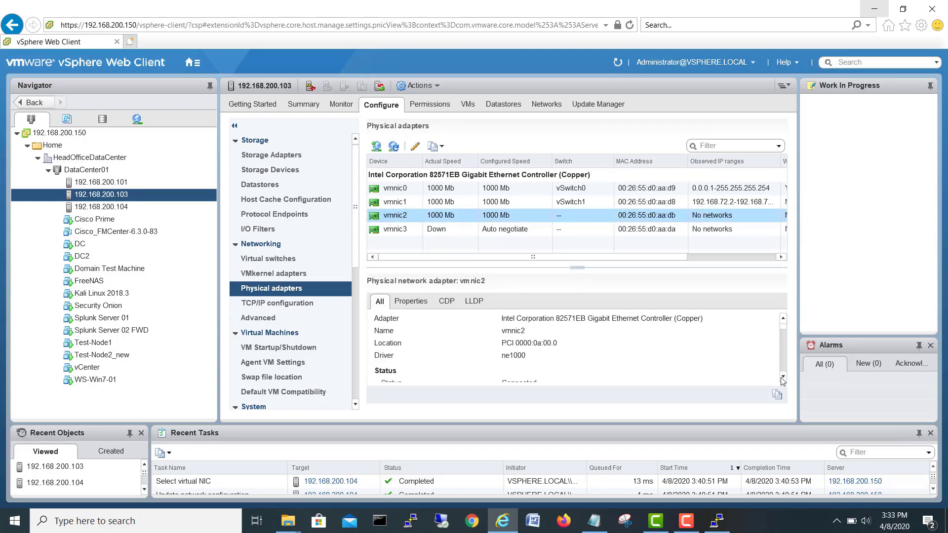
click(783, 377)
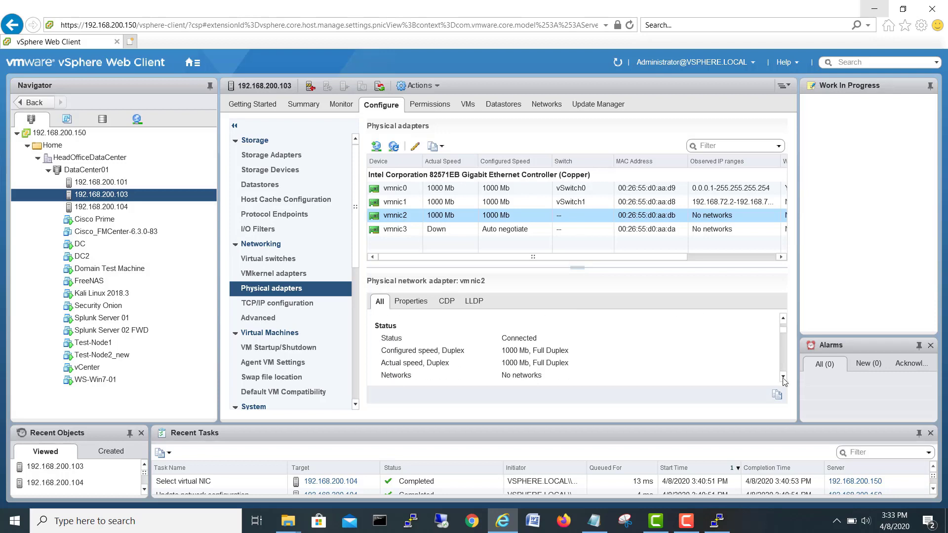
drag(783, 378, 783, 377)
drag(568, 363, 498, 364)
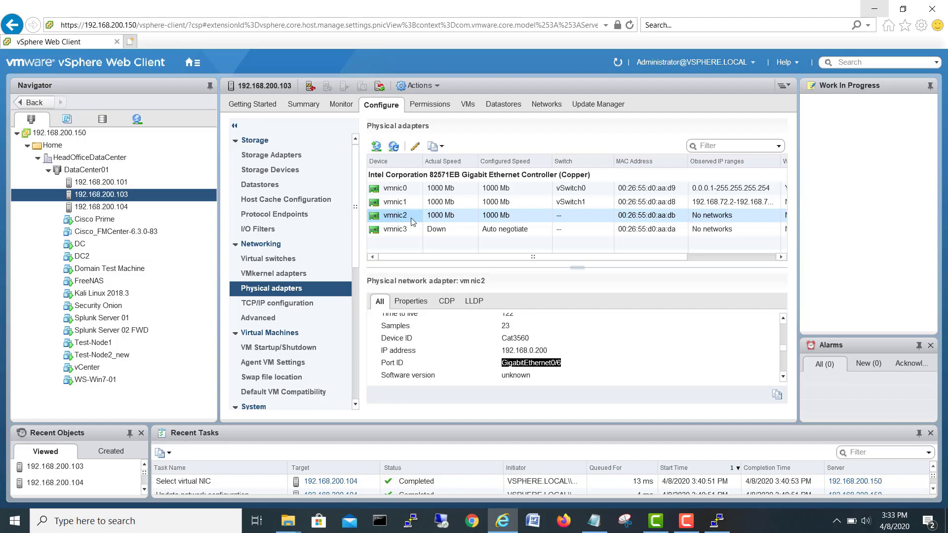
Step: Start adding a VMkernel Network Adapter to host 192.168.200.103 with a new standard switch as its target
click(276, 259)
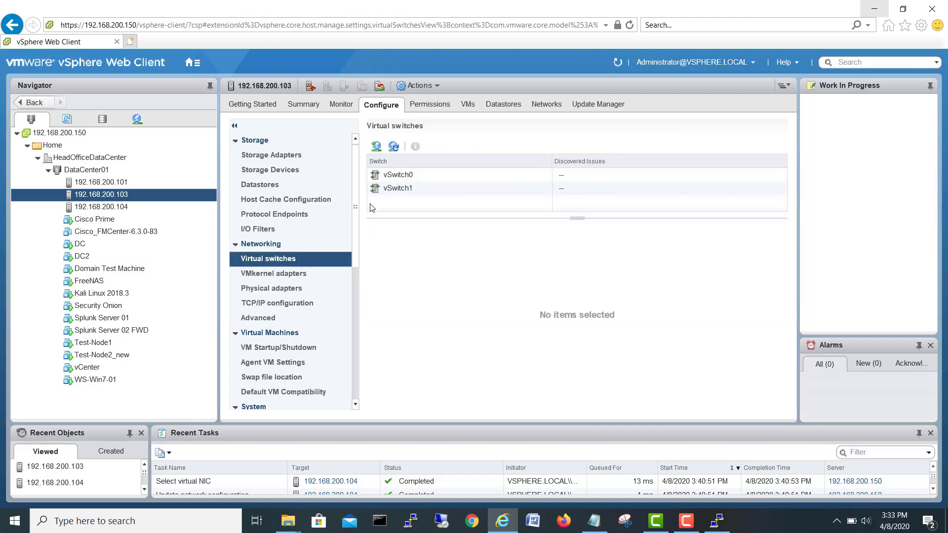
click(376, 146)
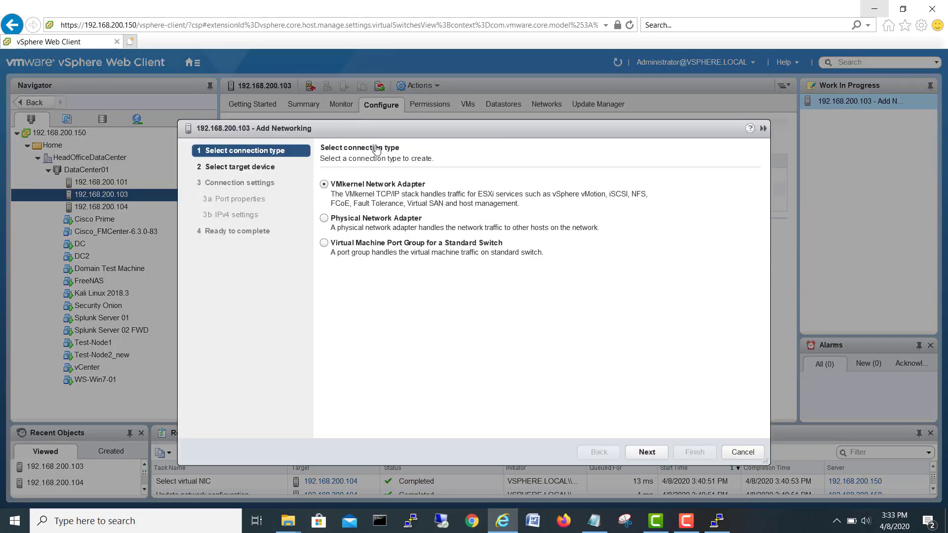
click(656, 451)
click(333, 224)
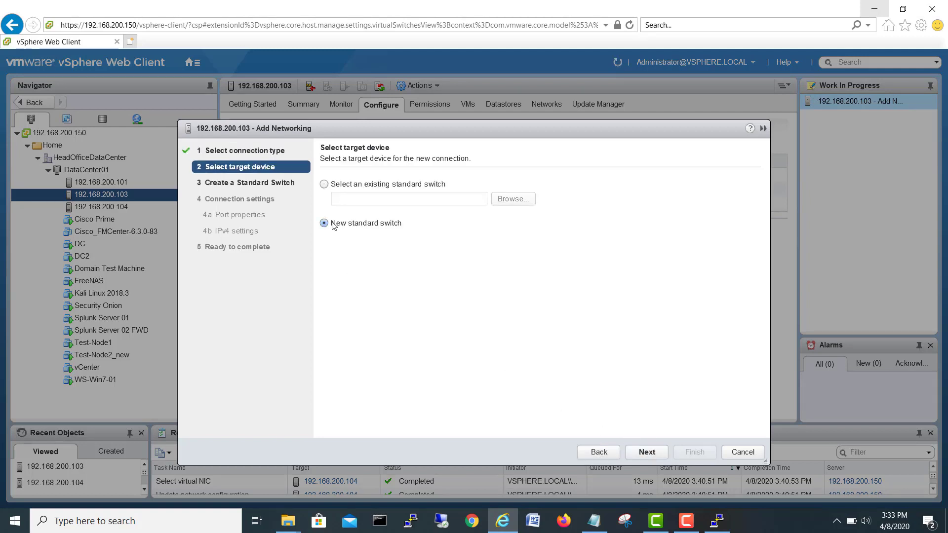
click(645, 454)
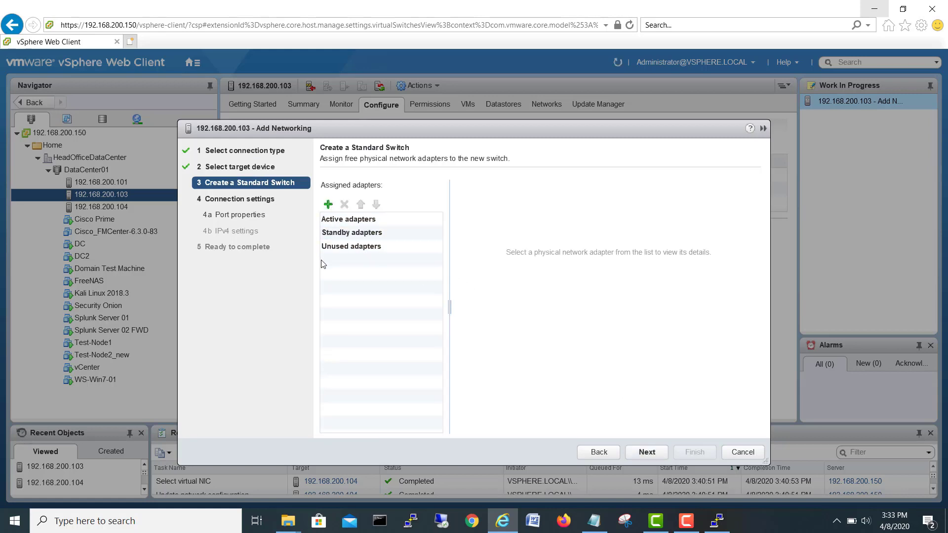
click(595, 454)
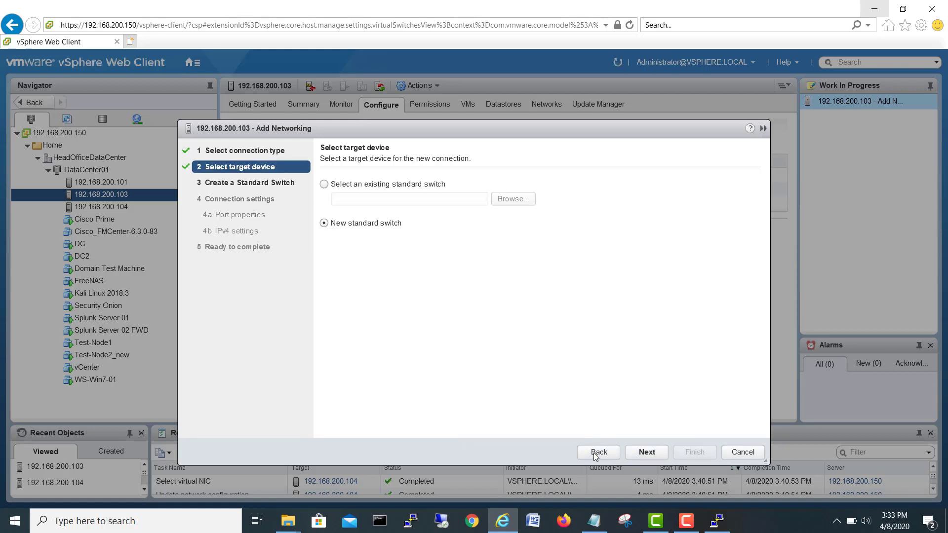
click(640, 455)
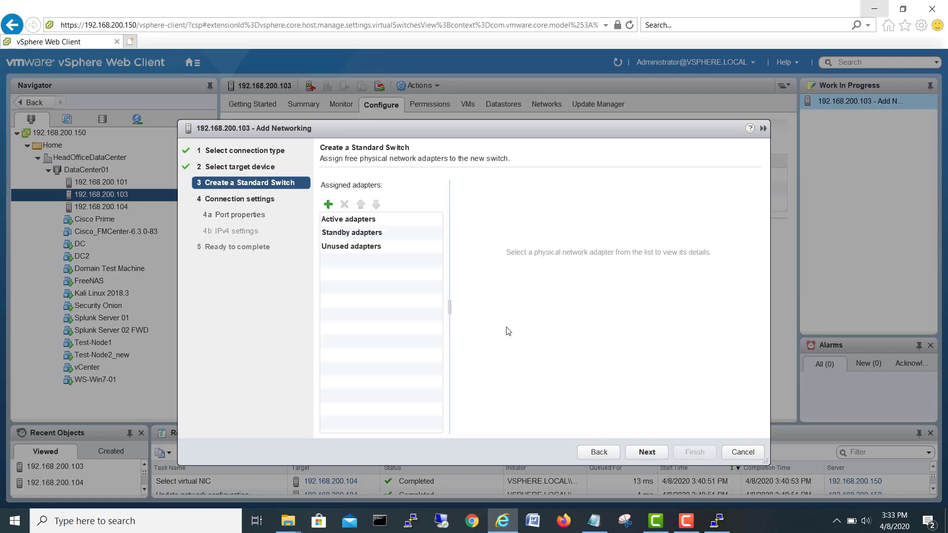
Step: Assign vmnic2 to the new switch's active adapters after checking its port ID, and continue to the port properties
click(328, 205)
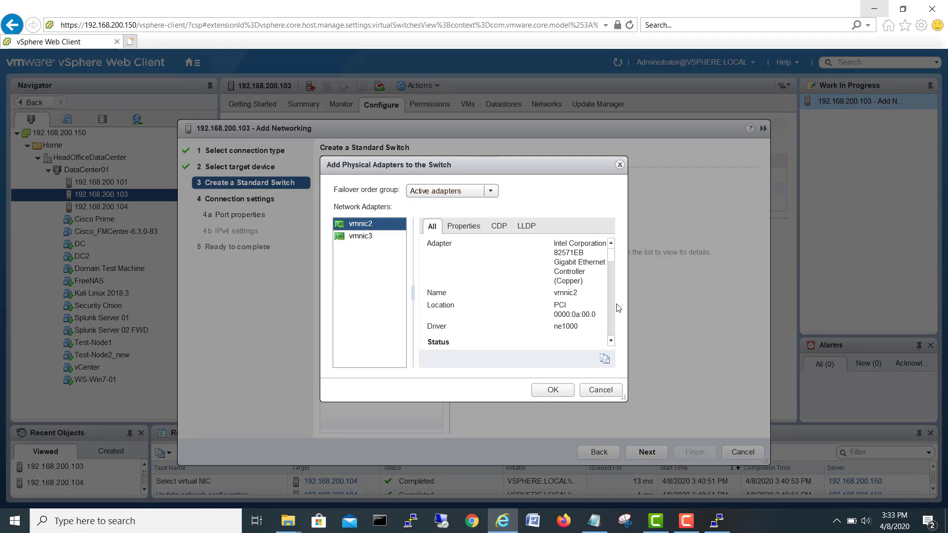
drag(625, 398, 748, 406)
drag(730, 258, 735, 297)
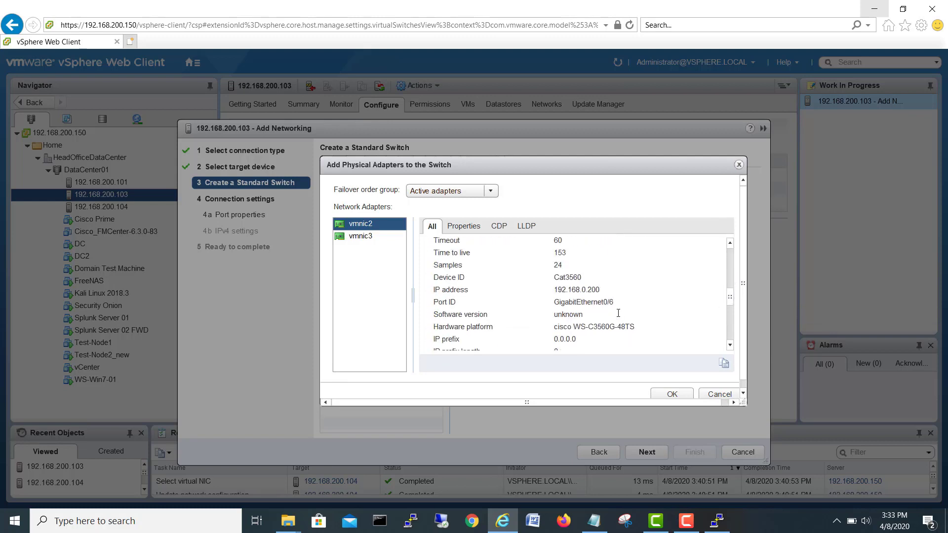
drag(612, 301, 536, 304)
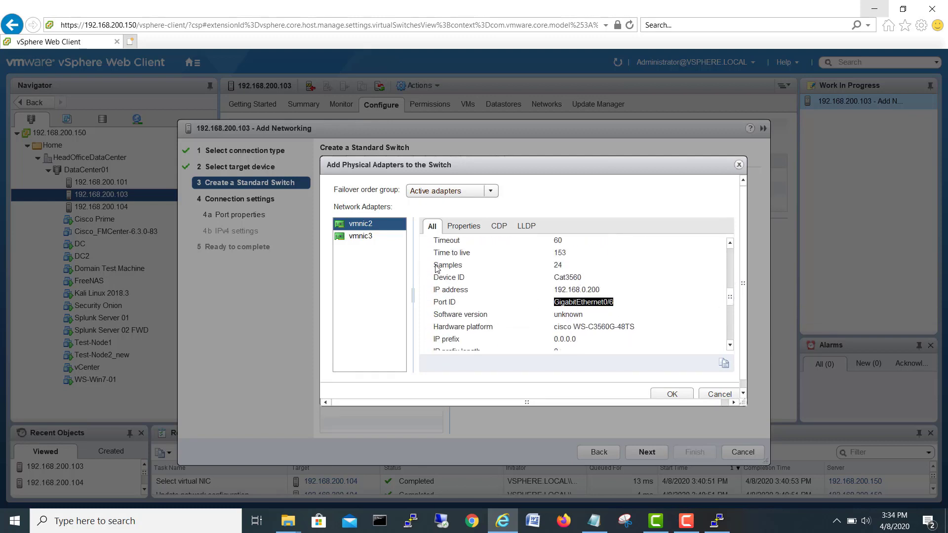
click(669, 394)
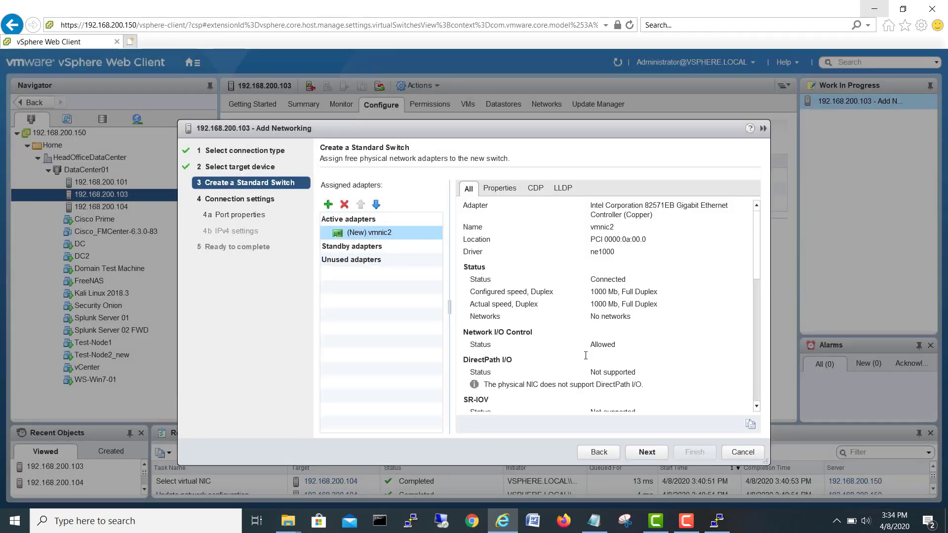
click(647, 452)
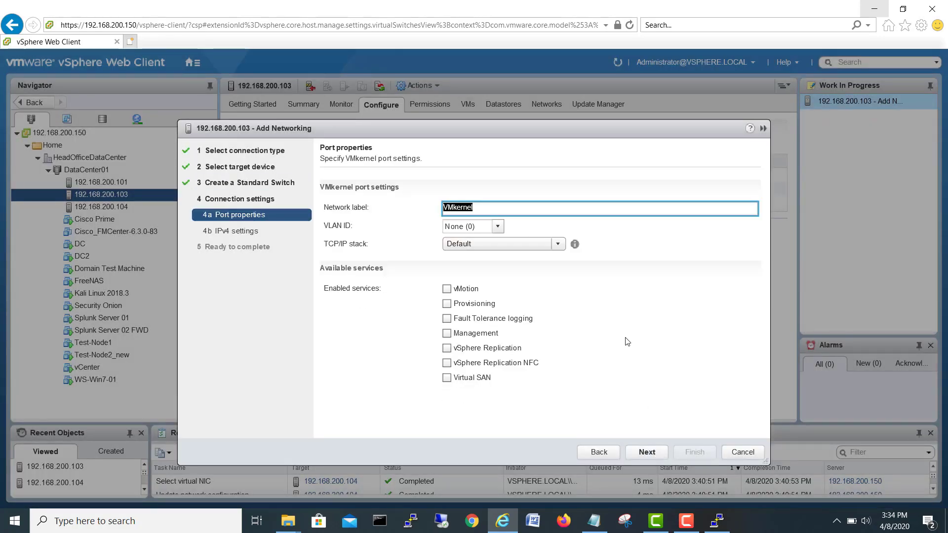
Step: Label the VMkernel port's network Vmotion, enable its vMotion service and continue to the IPv4 settings
text(Vmotion)
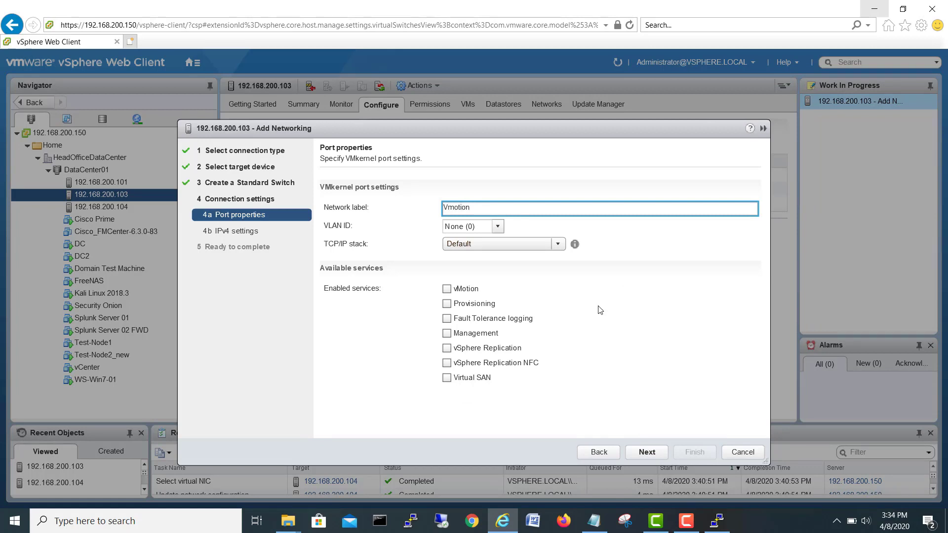
click(450, 290)
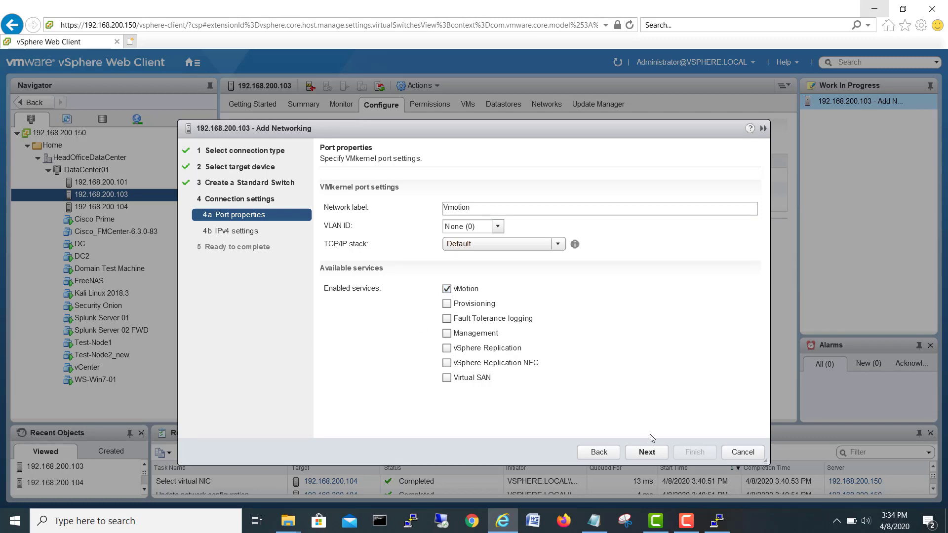
click(651, 452)
click(657, 456)
Step: Assign the static IPv4 address 192.168.81.2 and subnet mask 255.255.255.0 to the VMkernel port
click(368, 201)
click(470, 219)
text(192 . 168 . 81 . 2)
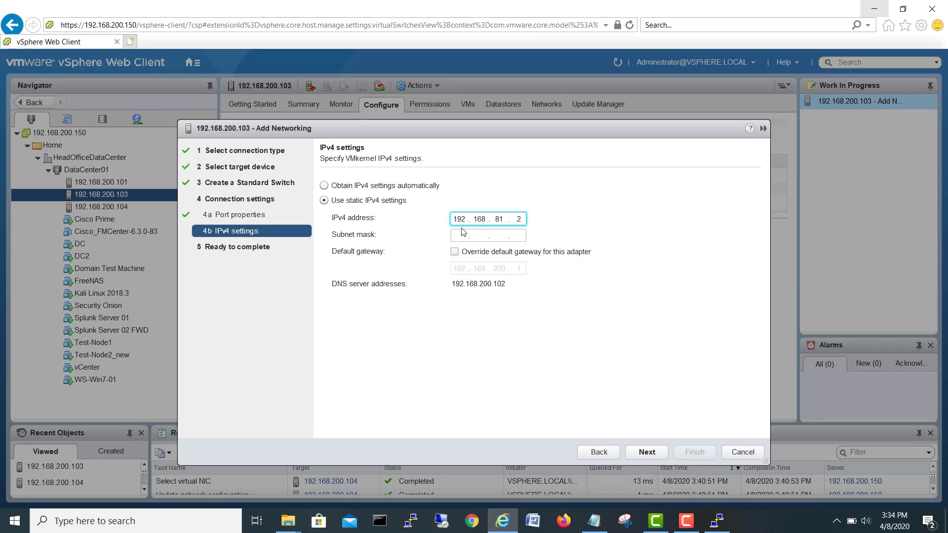
click(463, 238)
text(255 . 255 . 255 . 0)
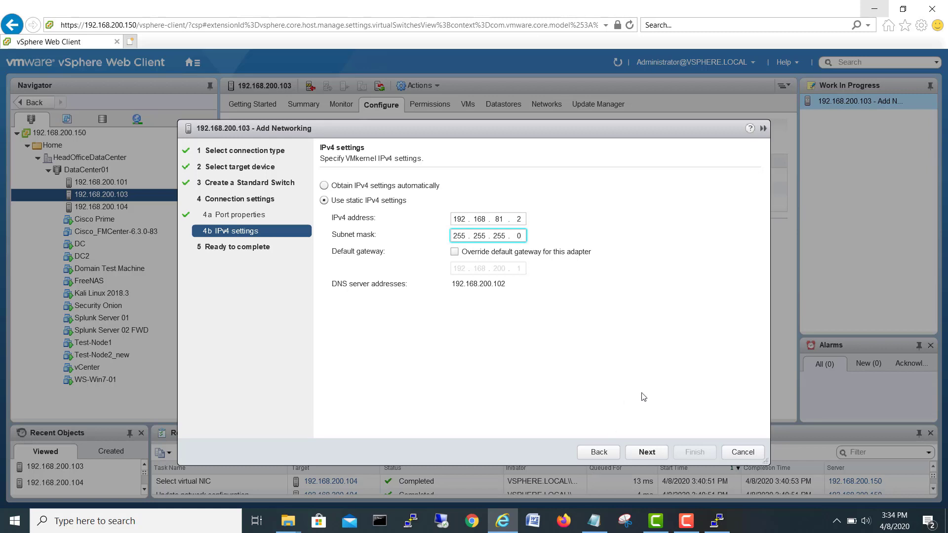
Step: Finish adding the VMkernel adapter on host 192.168.200.103 and inspect the recent tasks and vSwitch2's diagram
click(651, 452)
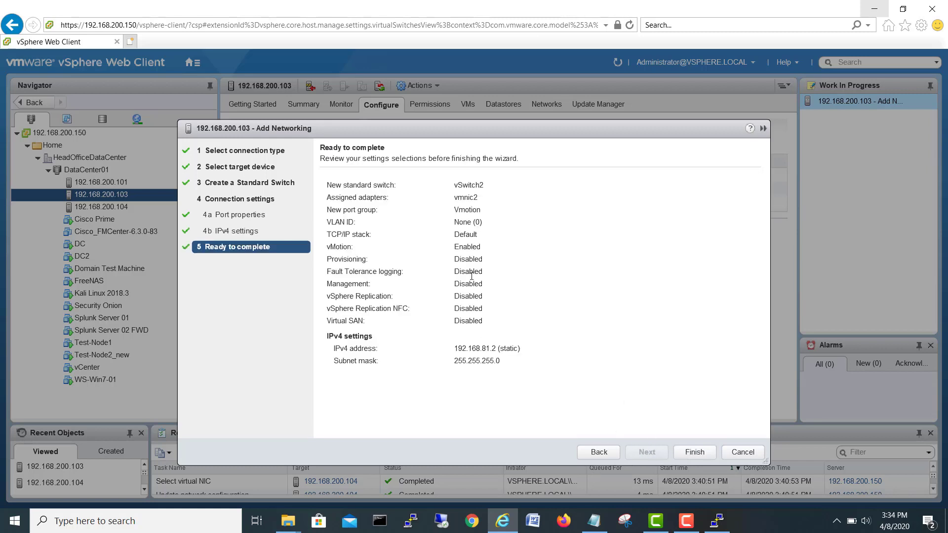
click(695, 452)
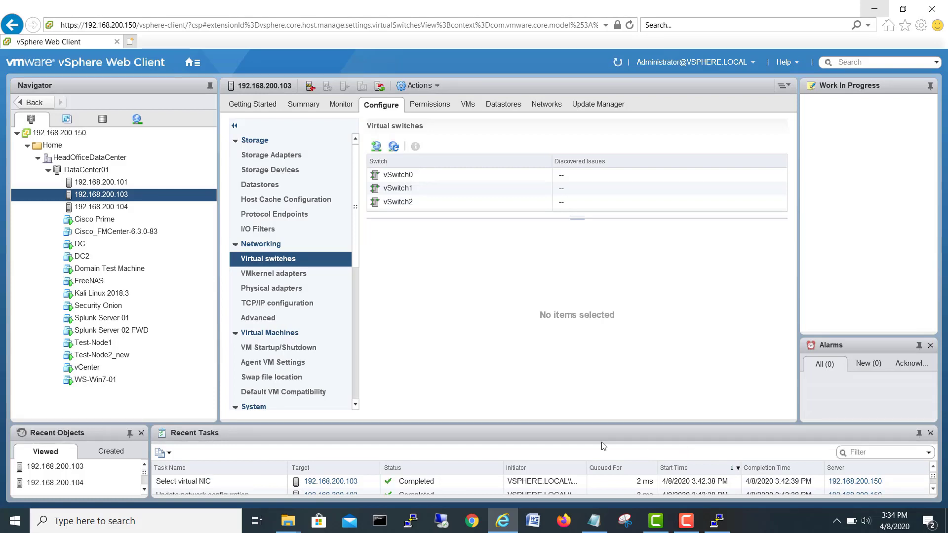
drag(545, 423, 541, 360)
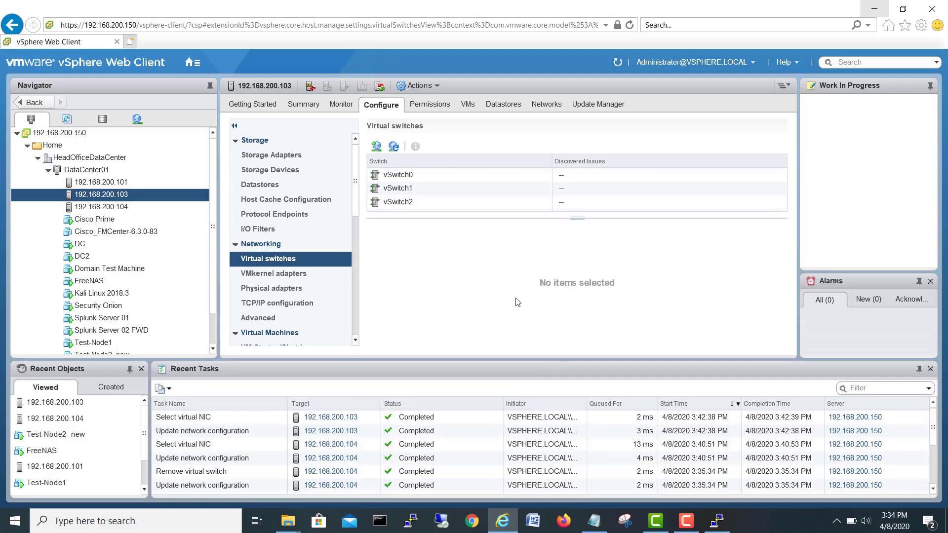
click(391, 203)
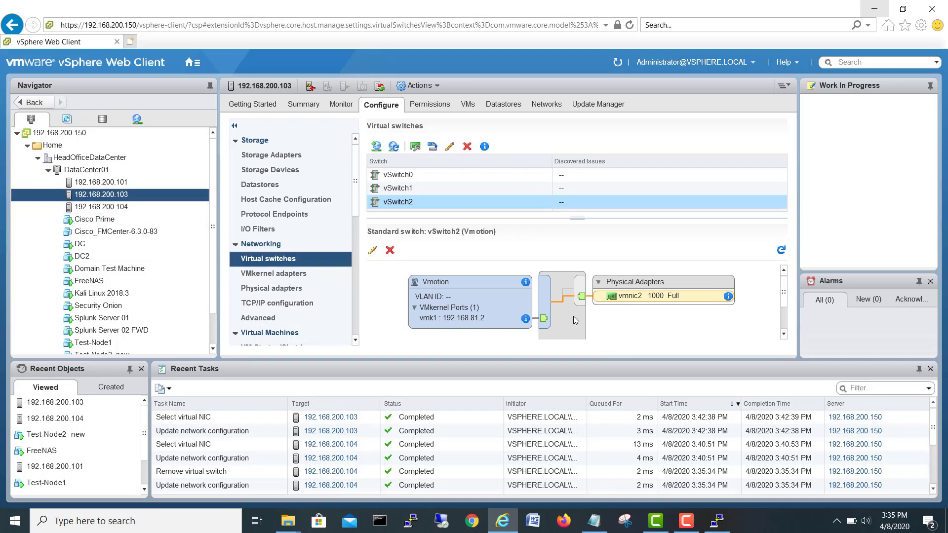
click(681, 522)
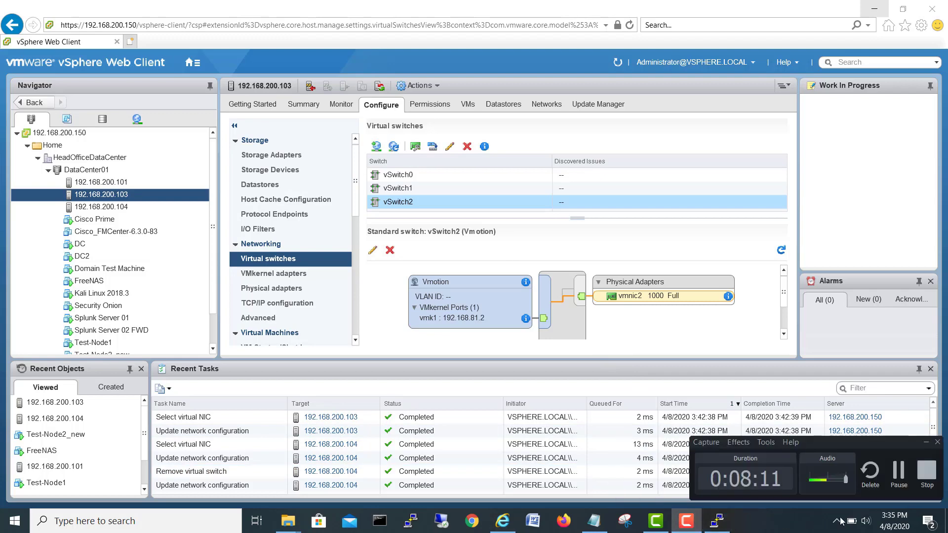